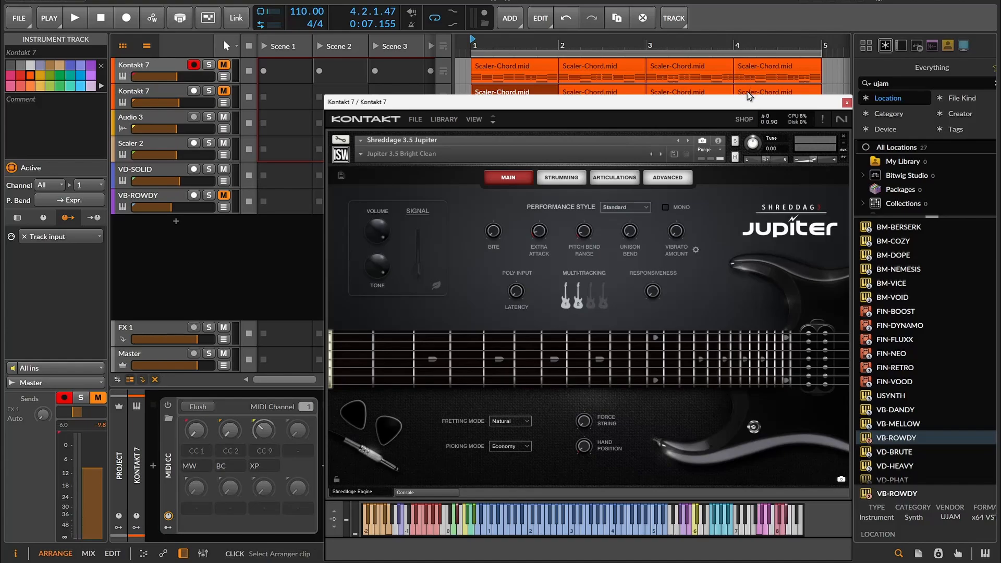
Step: Unmute the first Kontakt 7 track and play the arrangement from the start to audition its guitar part
left_click(848, 104)
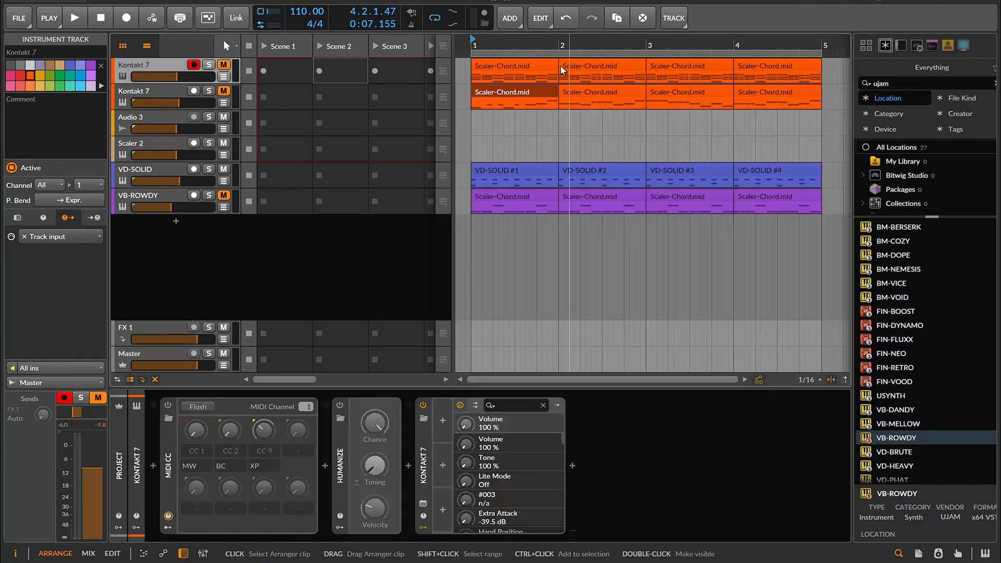
left_click(496, 71)
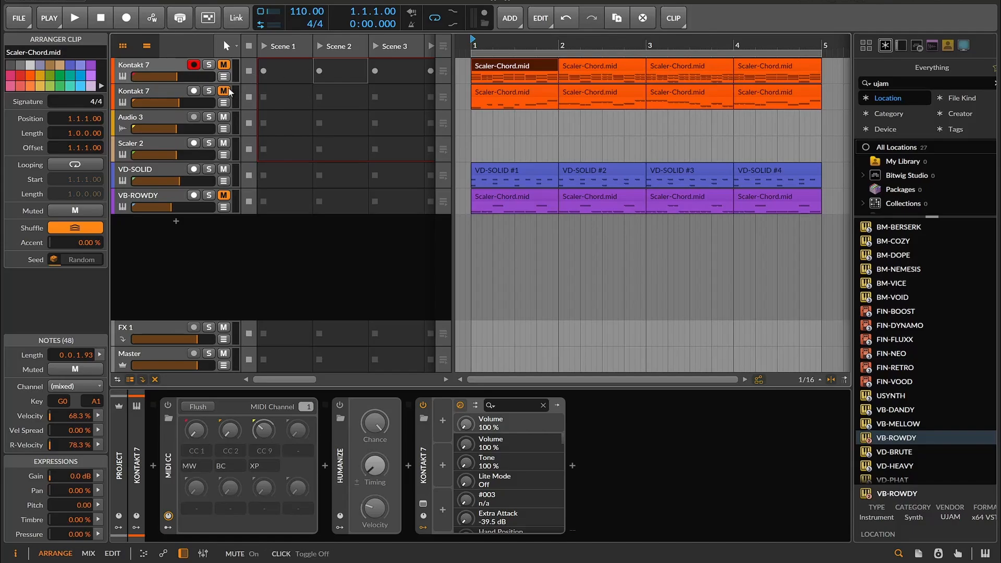
left_click(224, 68)
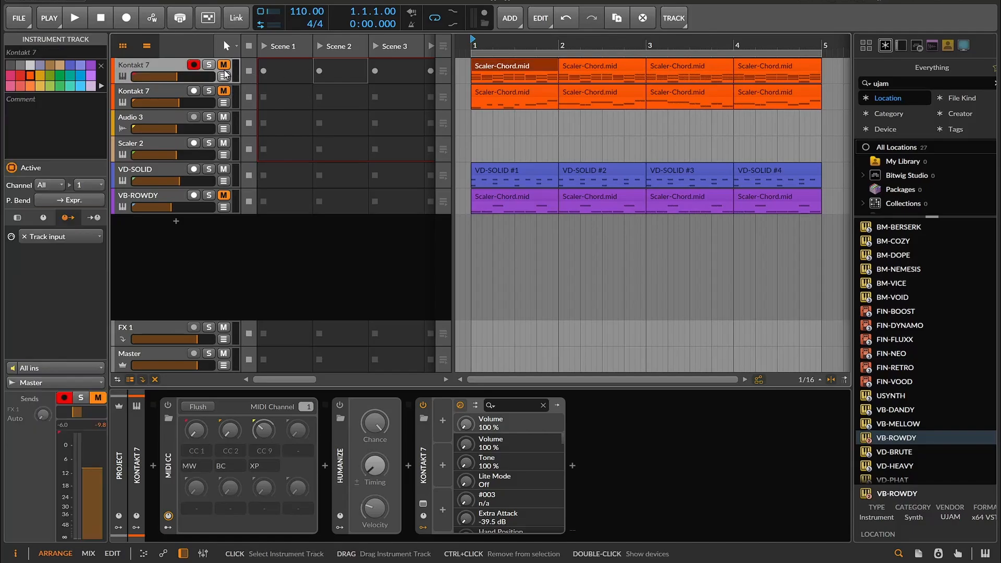
left_click(72, 24)
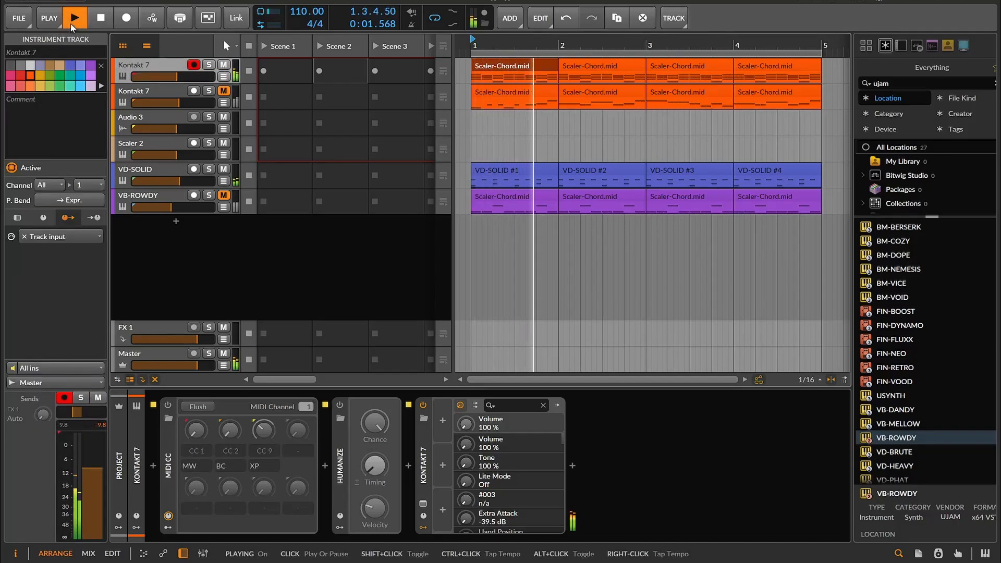
left_click(98, 20)
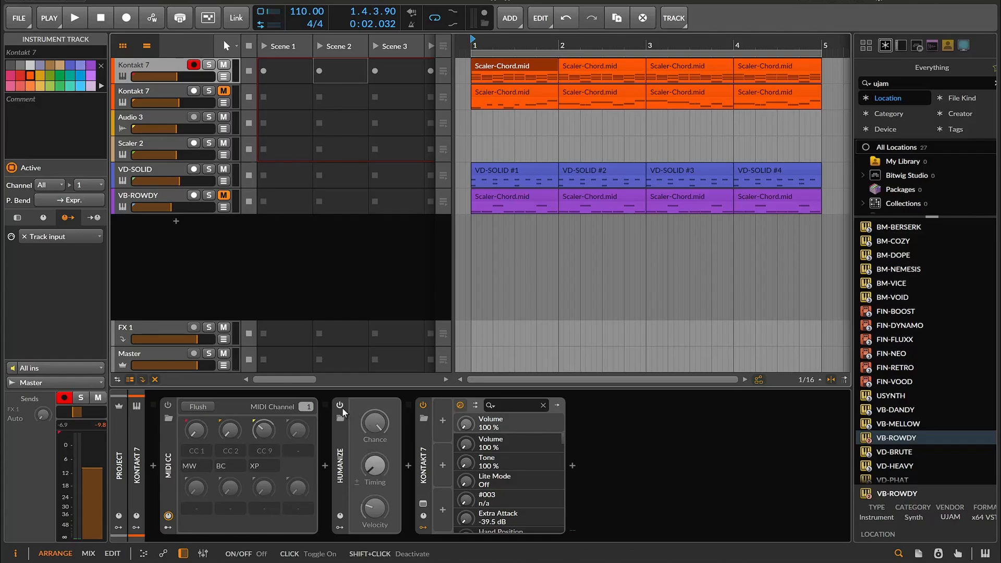
Step: Enable the Humanize device on the first Kontakt 7 track and play the arrangement to audition it
left_click(77, 20)
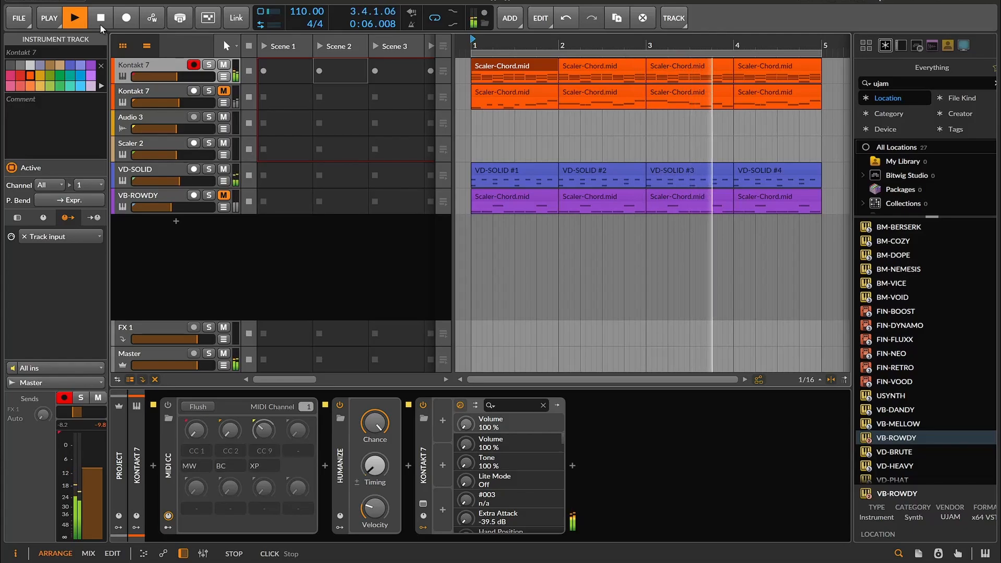
left_click(100, 24)
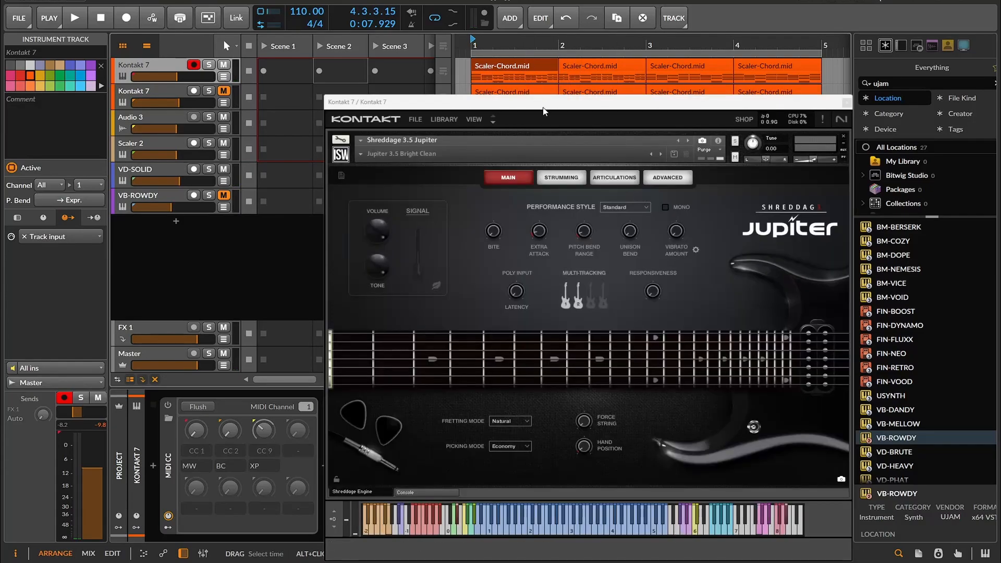
Step: Examine the Shreddage 3.5 Jupiter articulations in Kontakt 7, including the sound settings and MIDI CC mapping rule of Sustain
left_click_drag(549, 108, 412, 77)
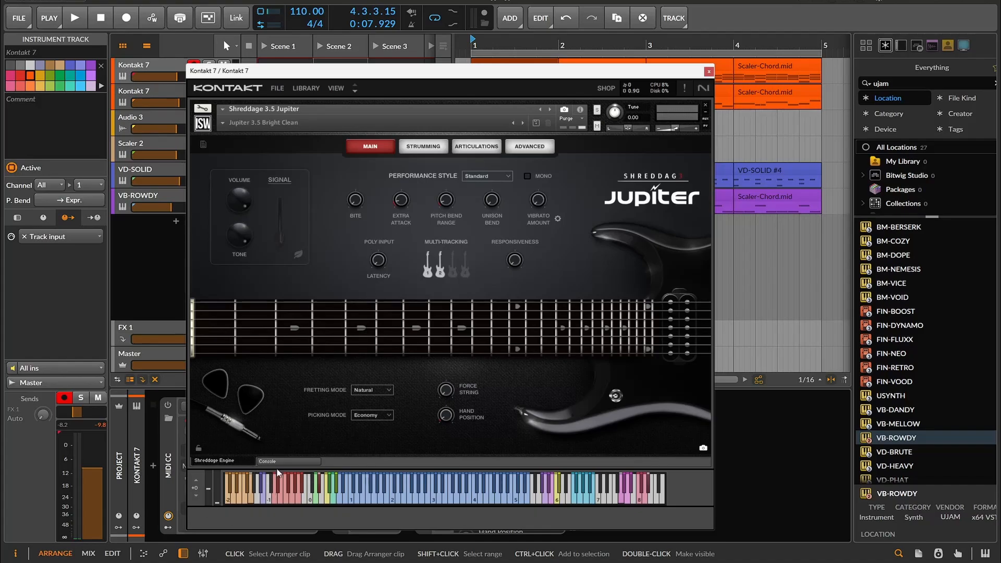
left_click(487, 149)
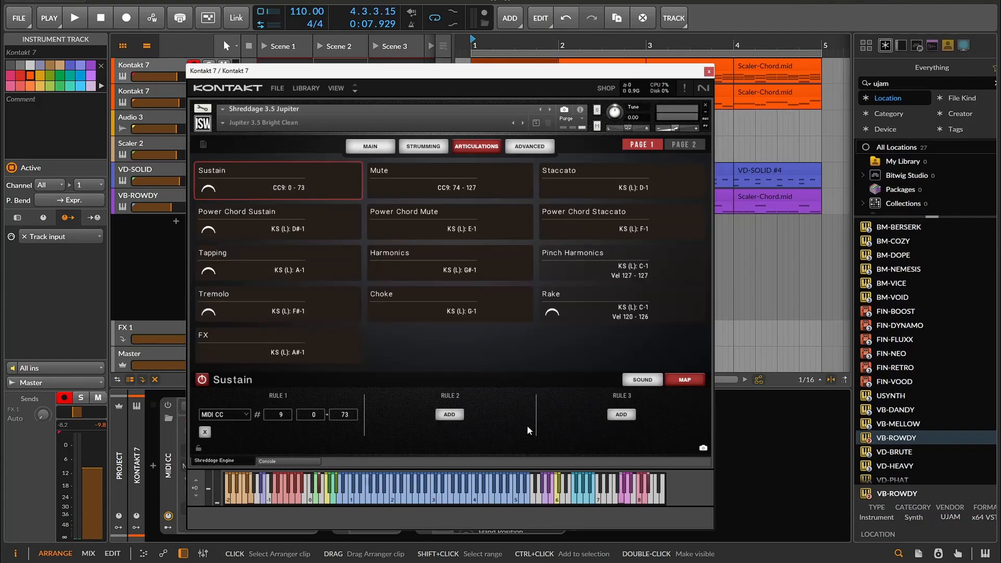
left_click(642, 380)
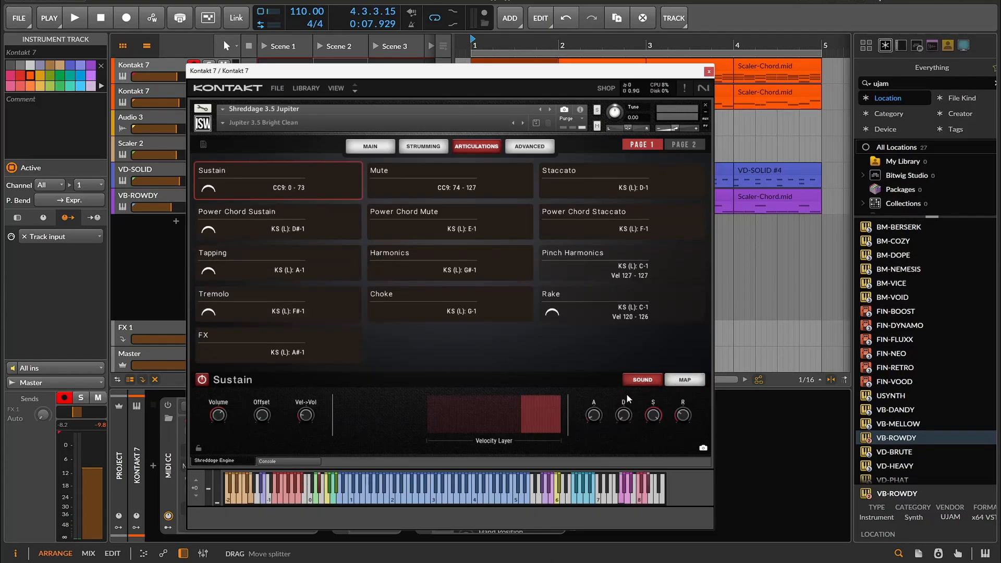
left_click(694, 386)
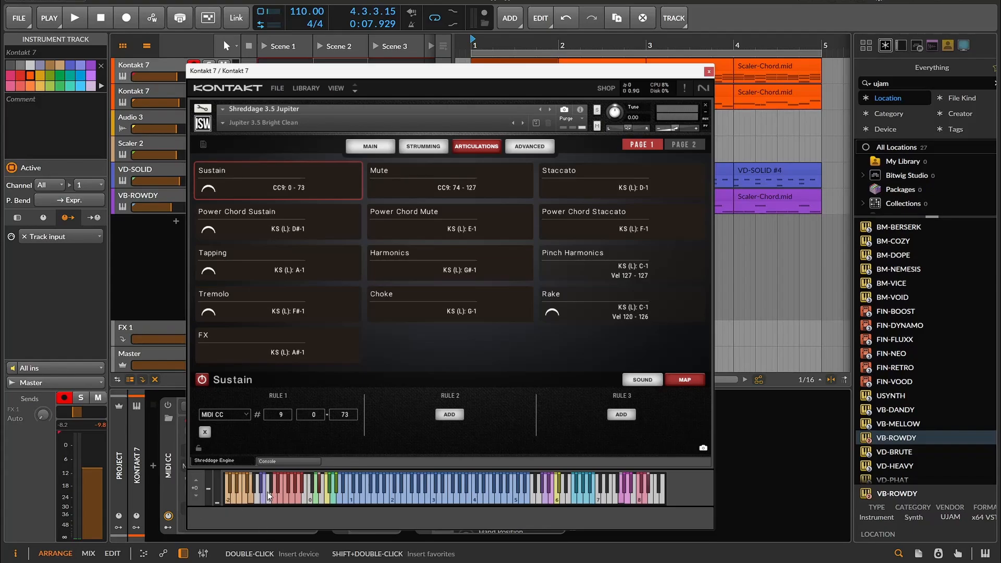
left_click(708, 71)
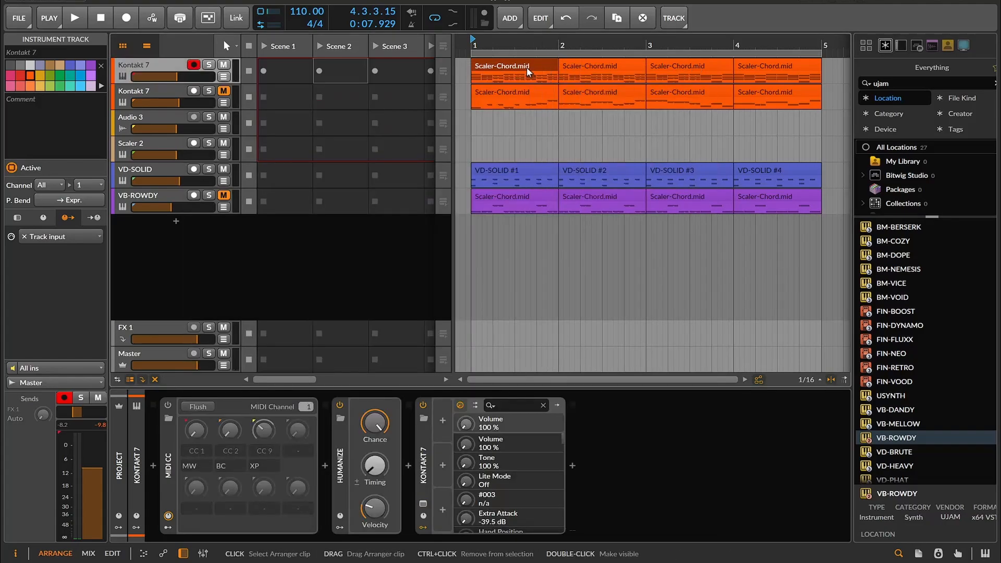
left_click(422, 507)
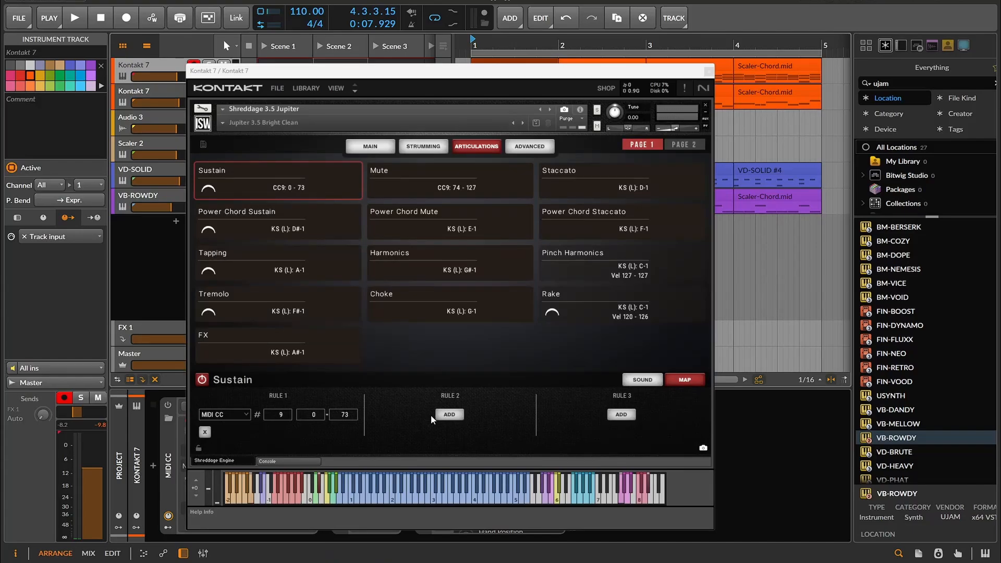
left_click_drag(550, 77, 460, 192)
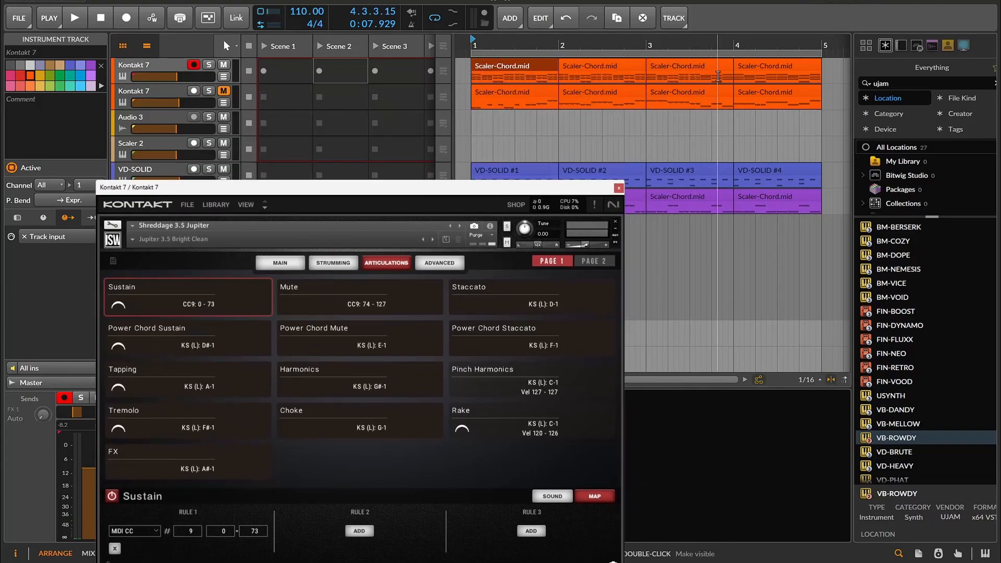
left_click_drag(393, 184, 420, 78)
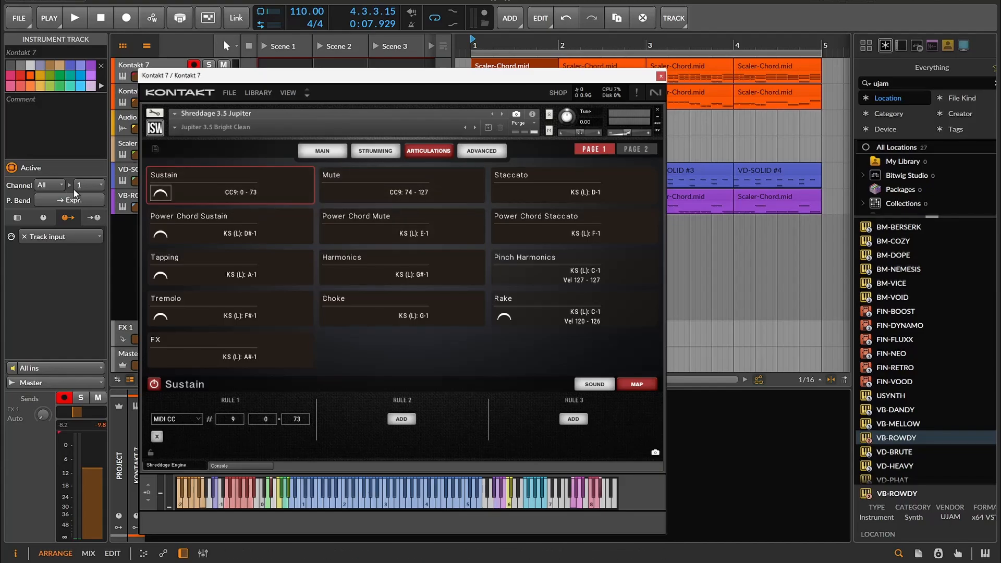
left_click(661, 76)
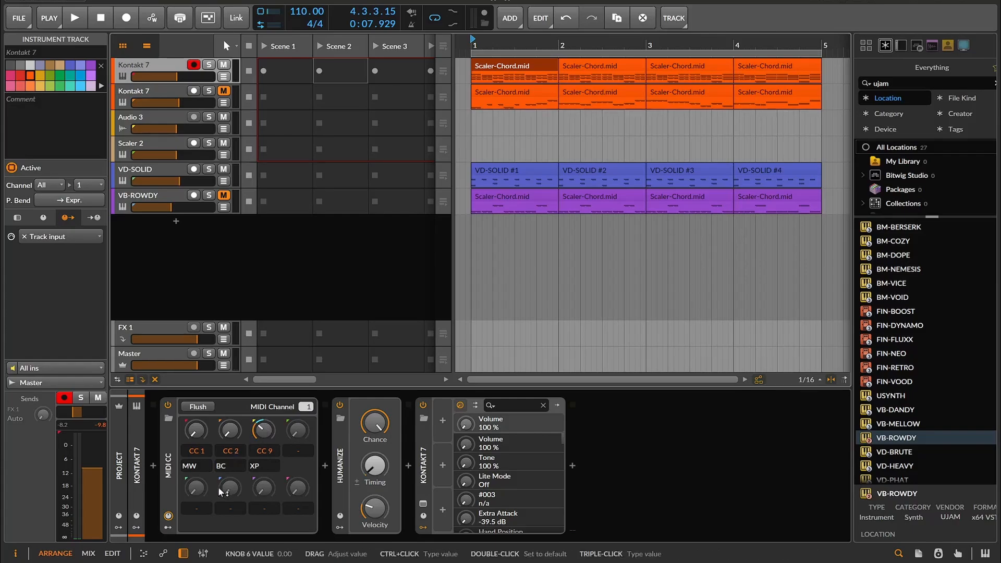
Step: Enable the MIDI CC device on the first Kontakt 7 track, open its Steps modulator and audition the arrangement
left_click(165, 534)
left_click(167, 528)
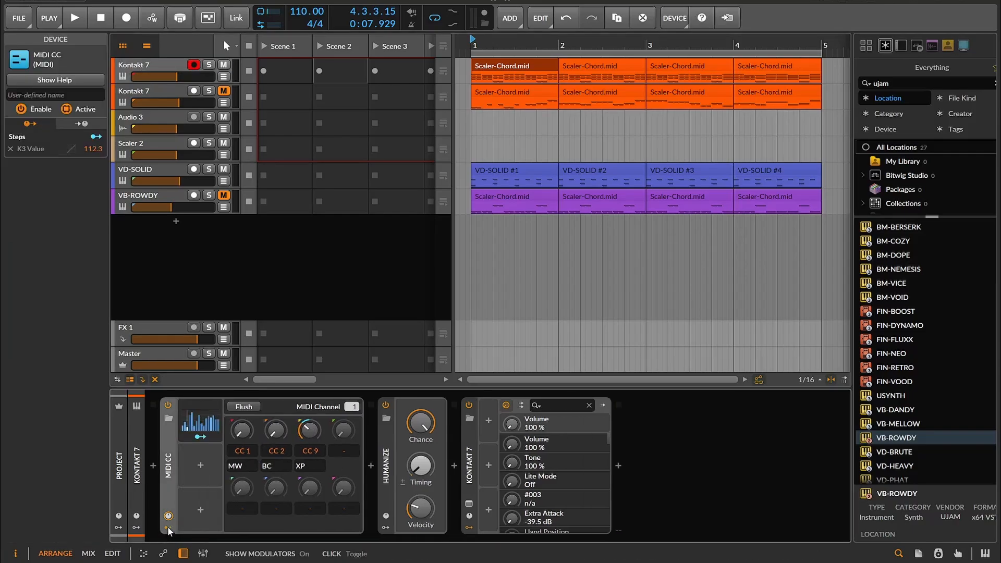
left_click(193, 426)
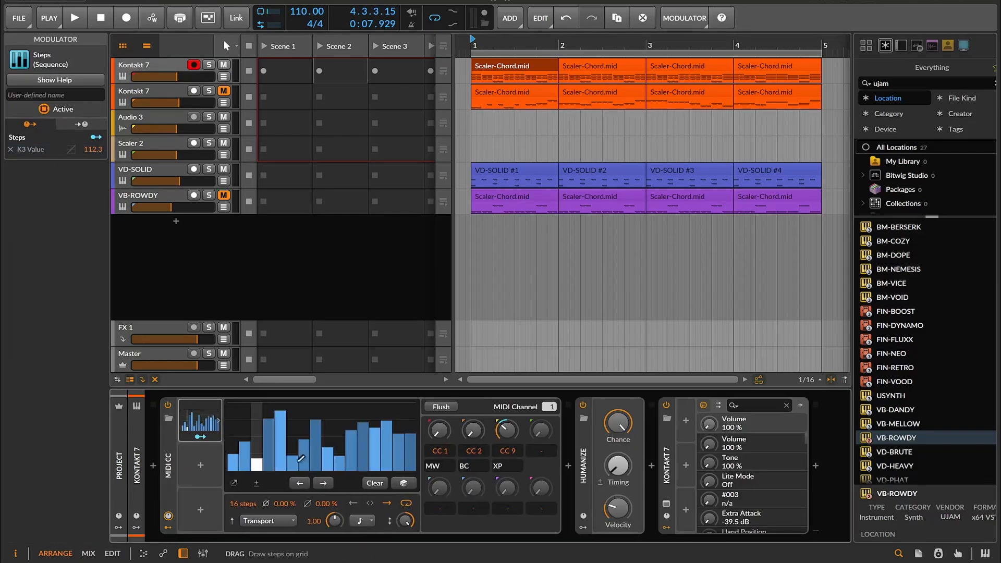
left_click(363, 521)
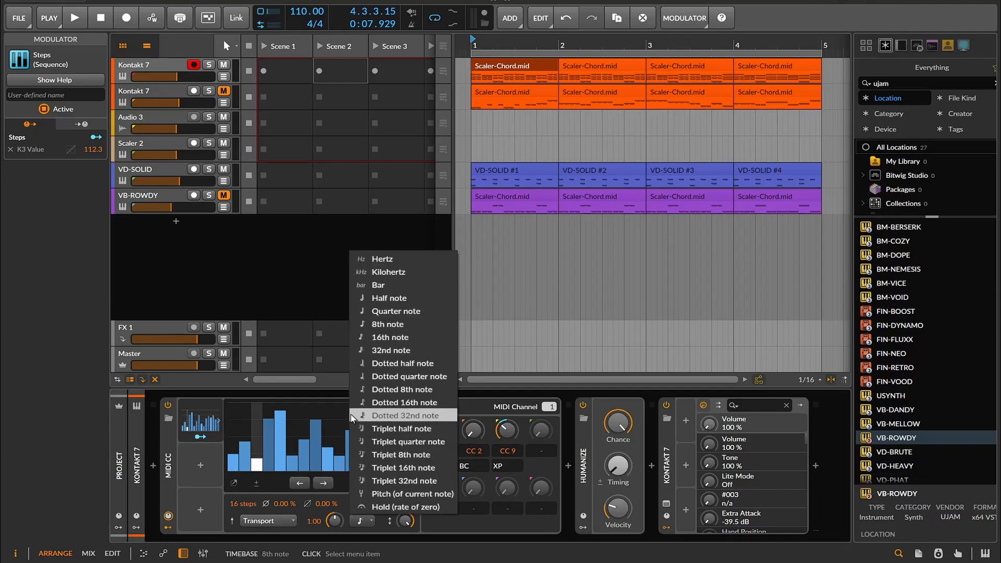
left_click(296, 443)
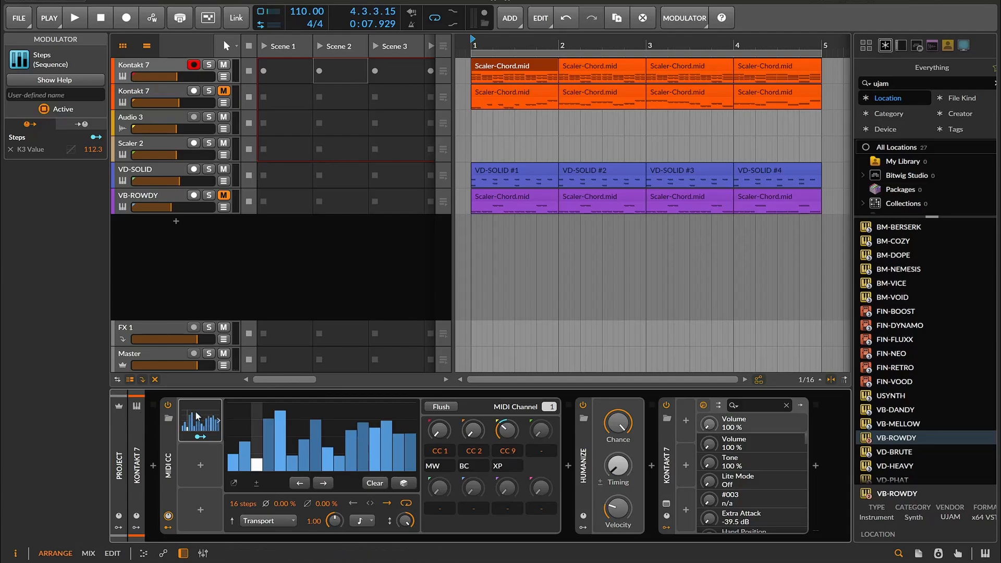
left_click(75, 15)
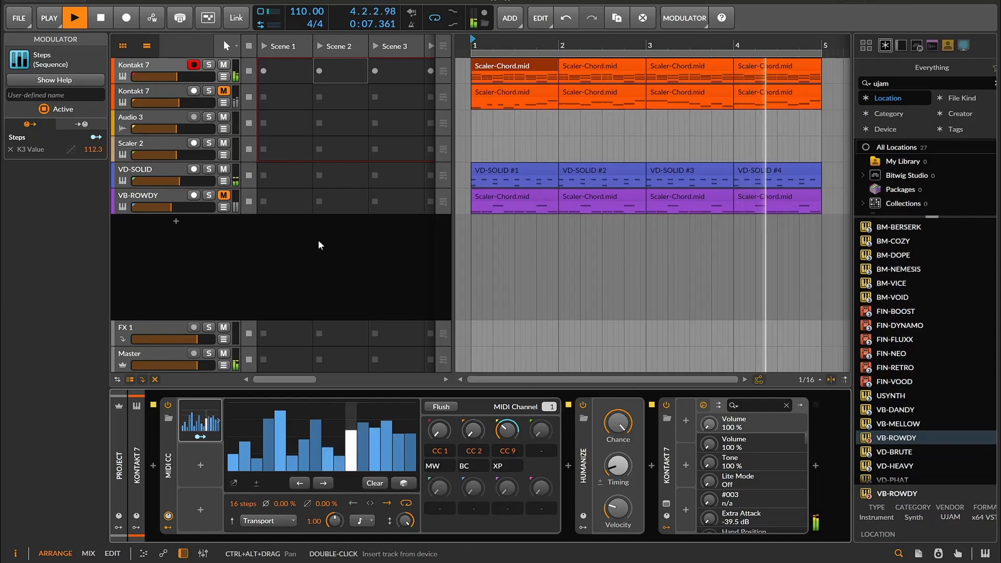
left_click(97, 22)
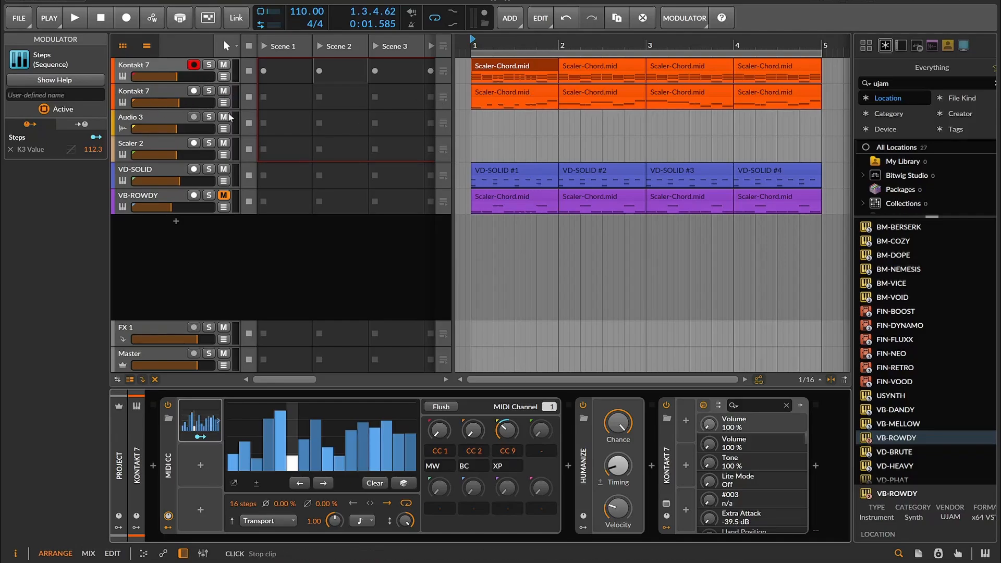
Step: Unmute the second Kontakt 7 track, mute the first one and play the arrangement
left_click(161, 96)
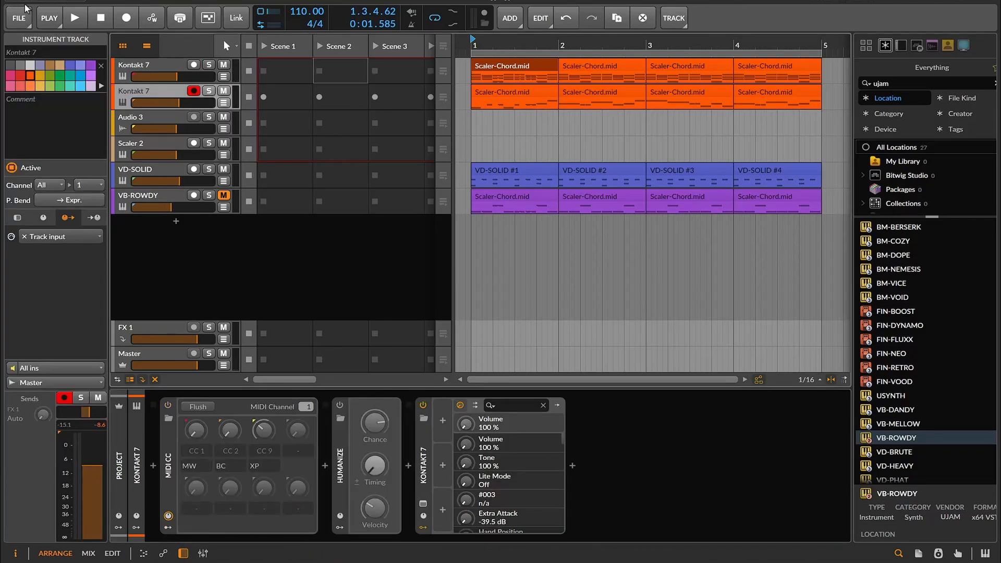
left_click(78, 20)
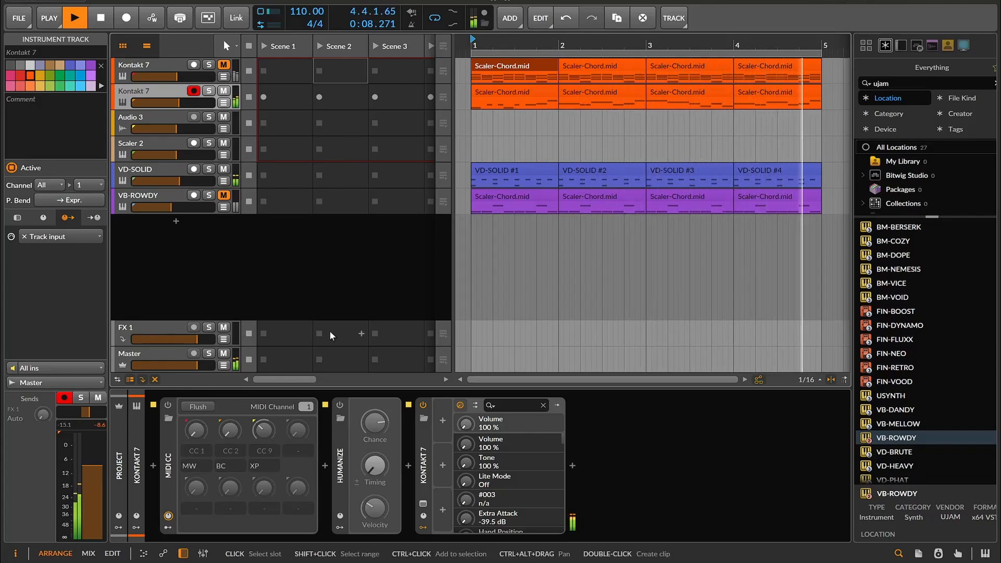
Step: Enable the Humanize and MIDI CC devices on the second Kontakt 7 track during playback and open MIDI CC's Steps modulator
left_click(341, 404)
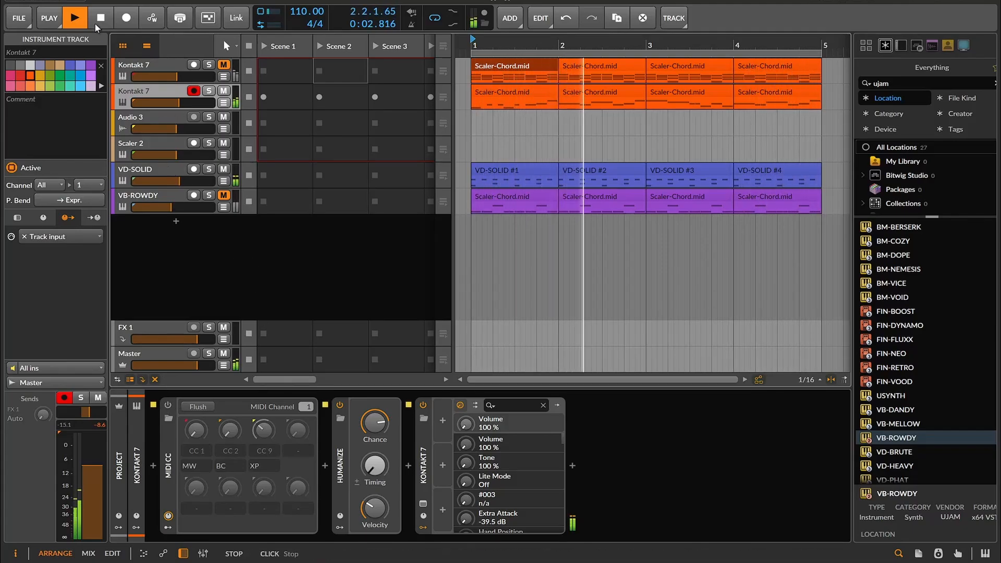
left_click(169, 407)
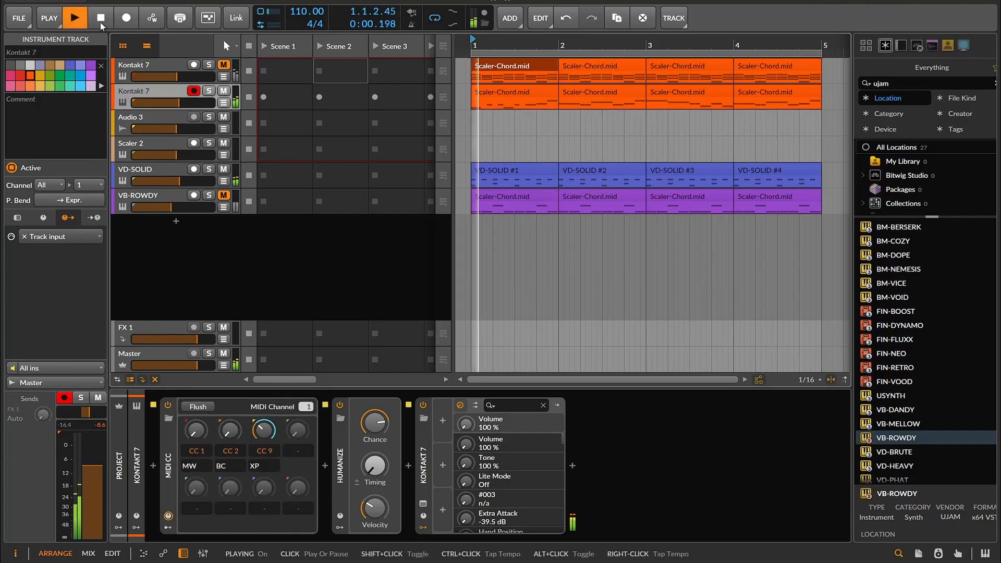
left_click(168, 527)
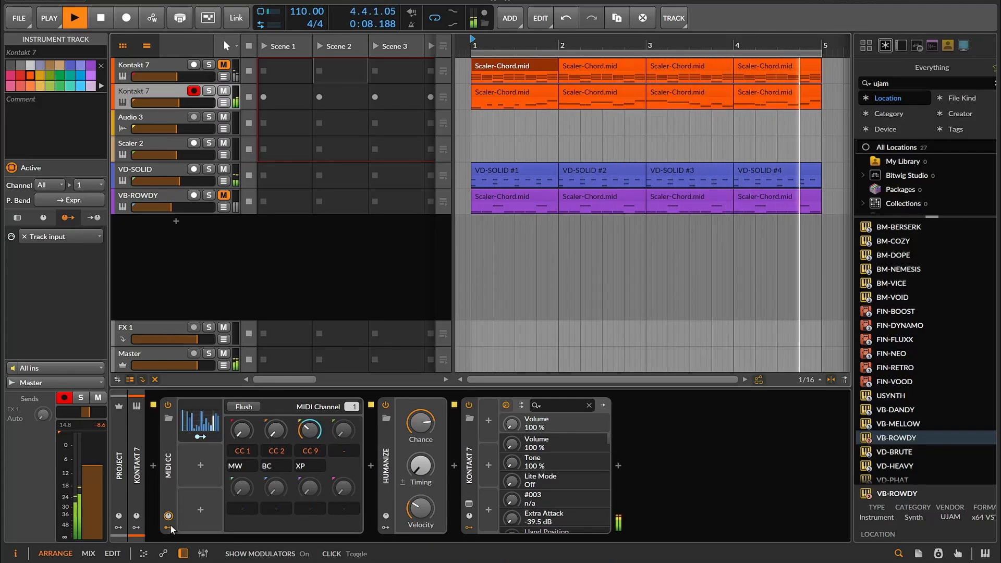
left_click(196, 416)
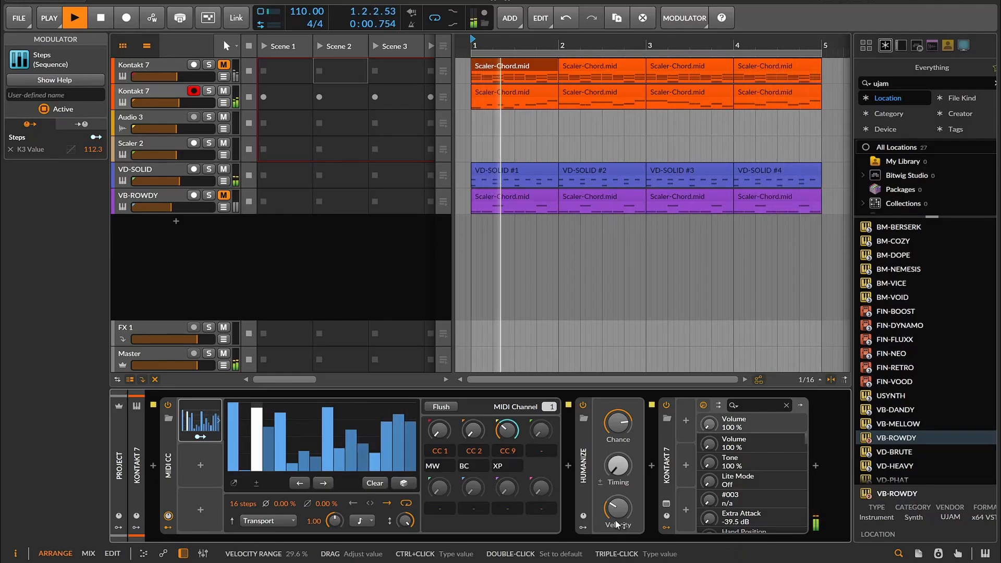
mouse_move(618, 500)
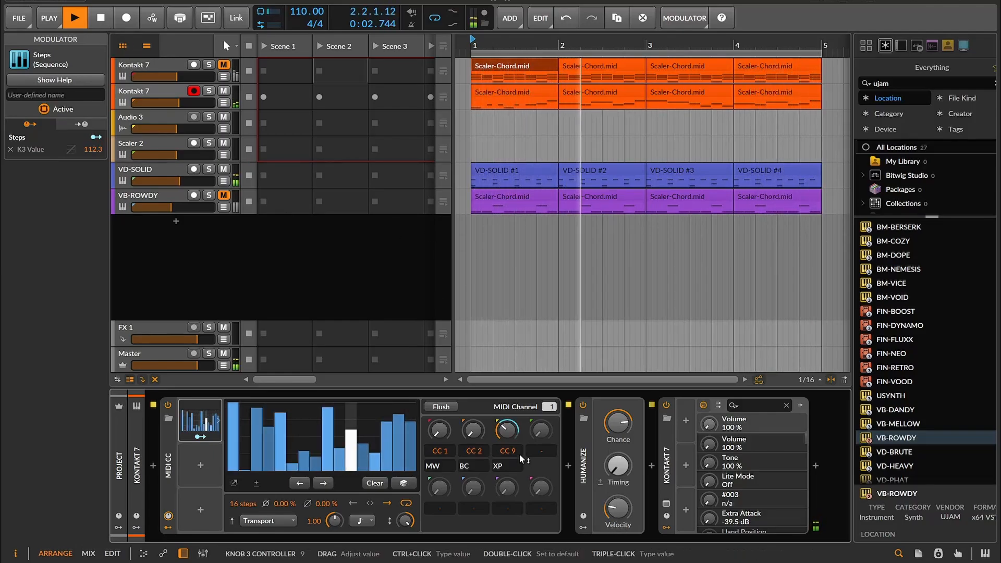
left_click(105, 20)
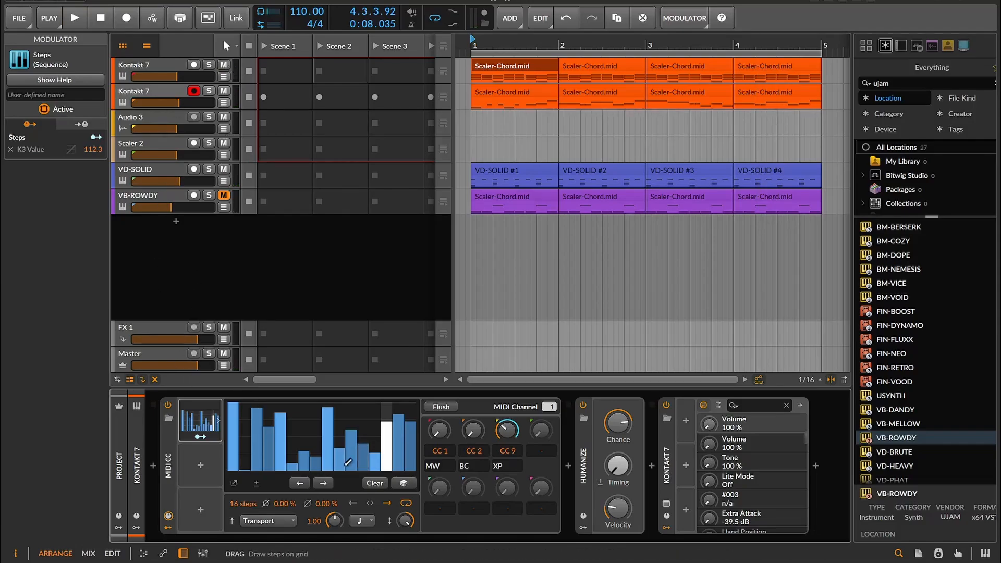
Step: Randomize the Steps pattern on the second Kontakt 7 track and play it together with the unmuted first Kontakt 7 track
left_click(404, 484)
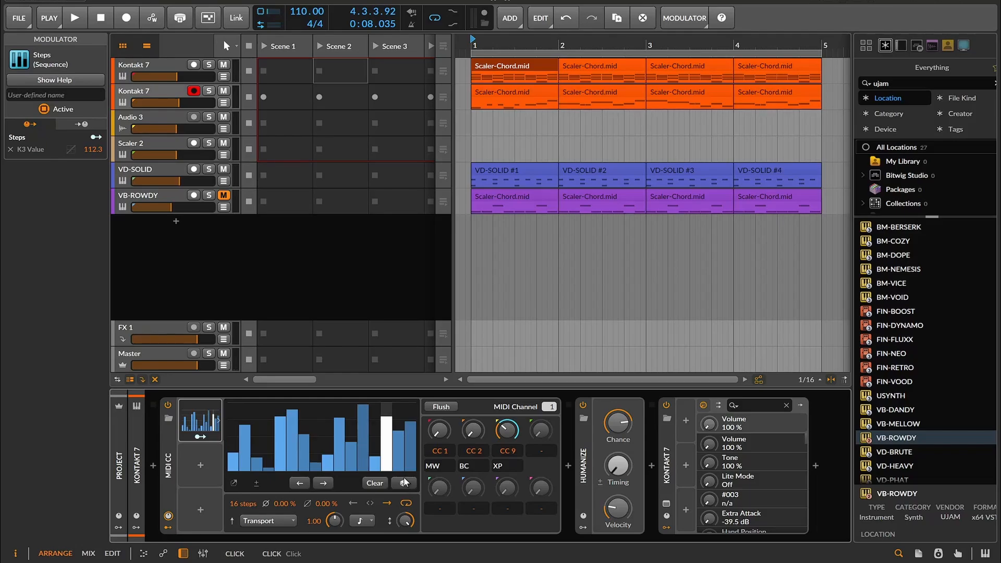
left_click(75, 18)
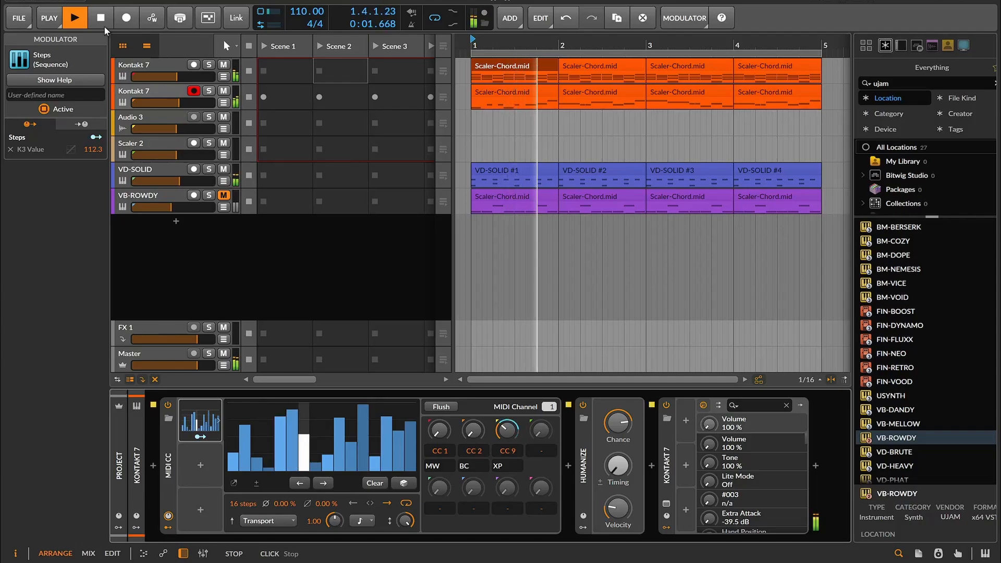
Step: Select the first Kontakt 7 track and randomize its Steps modulator pattern twice during playback
left_click(123, 71)
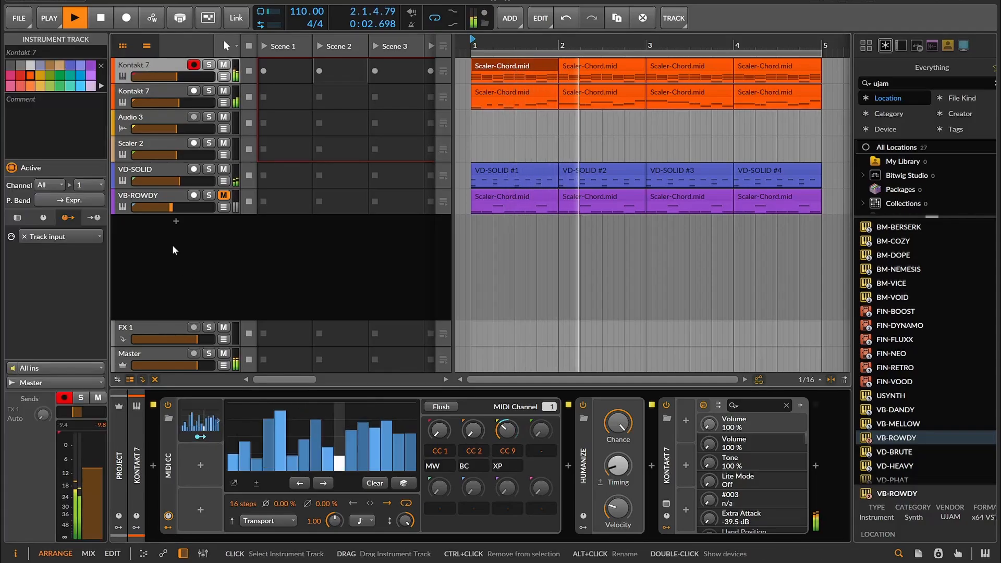
left_click(396, 484)
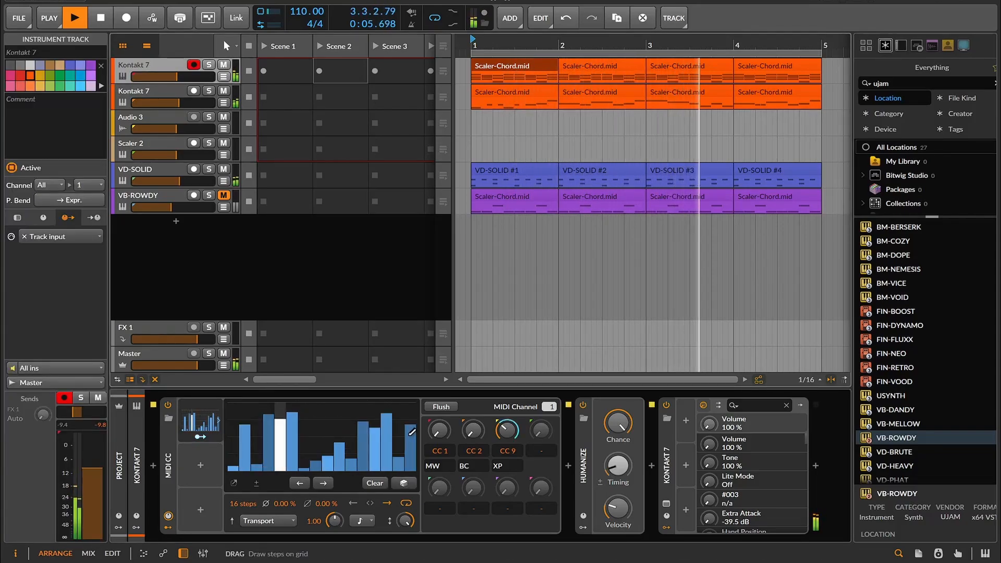
left_click(404, 484)
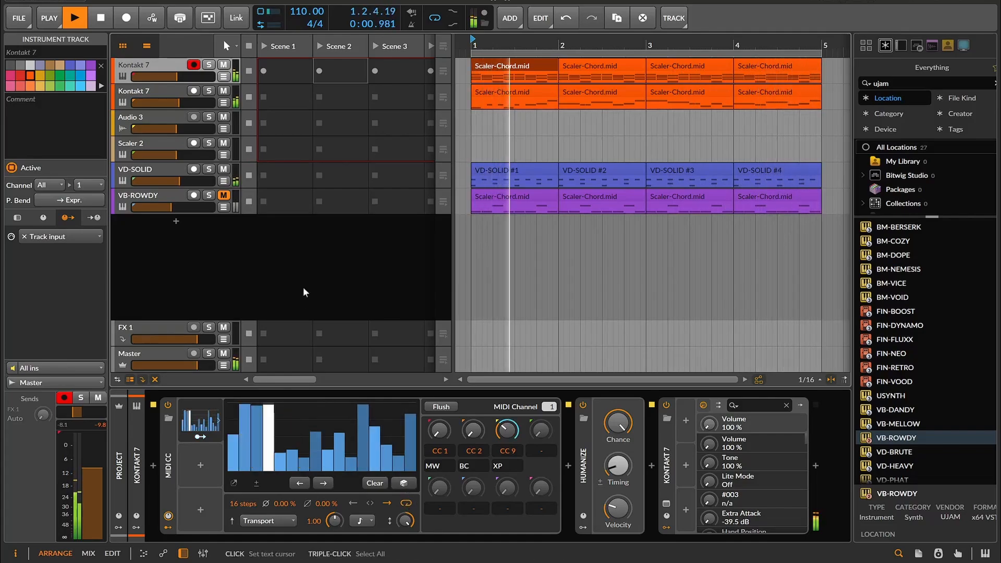
Step: Select the second Kontakt 7 track and randomize its Steps modulator pattern twice during playback
left_click(161, 90)
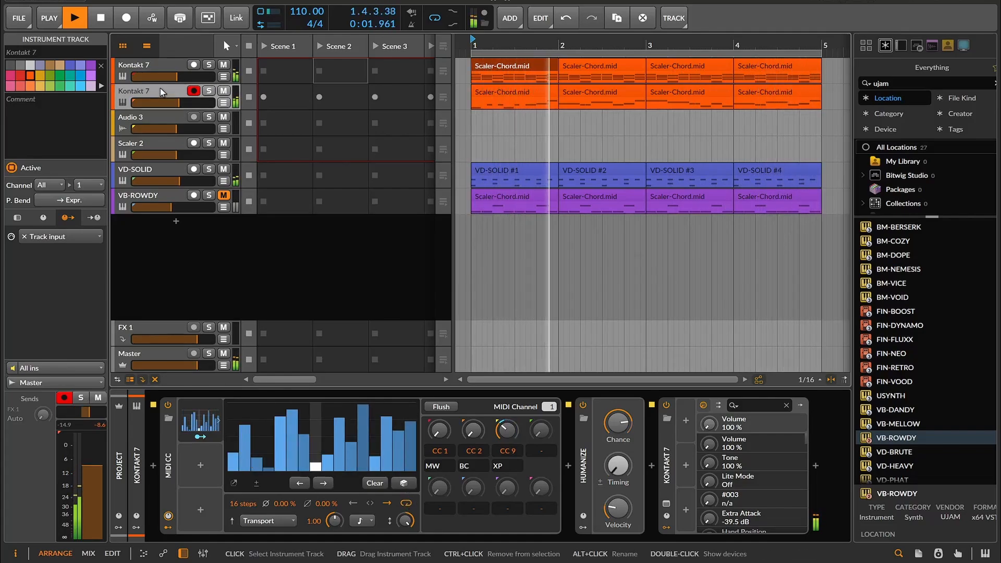
left_click(400, 485)
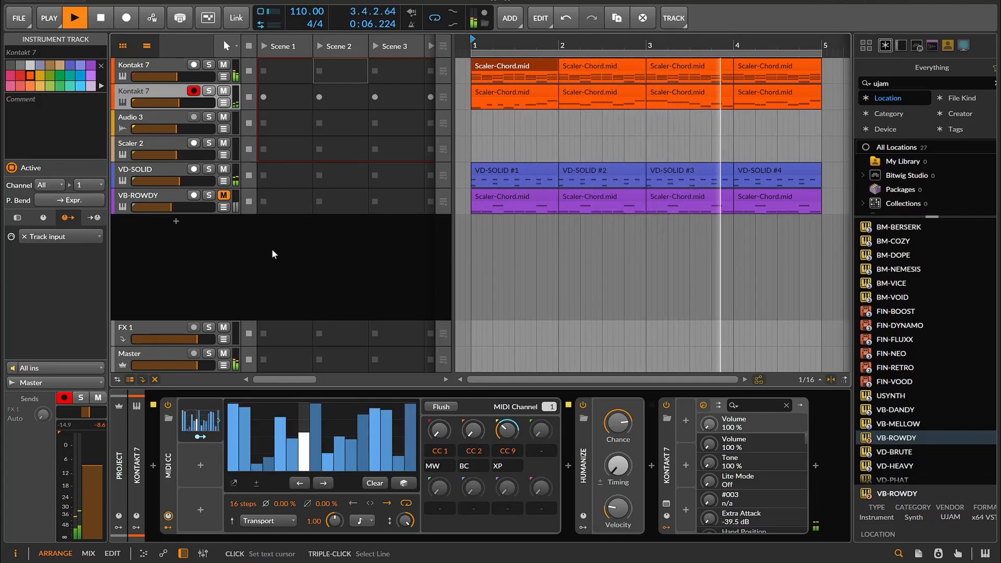
left_click(404, 483)
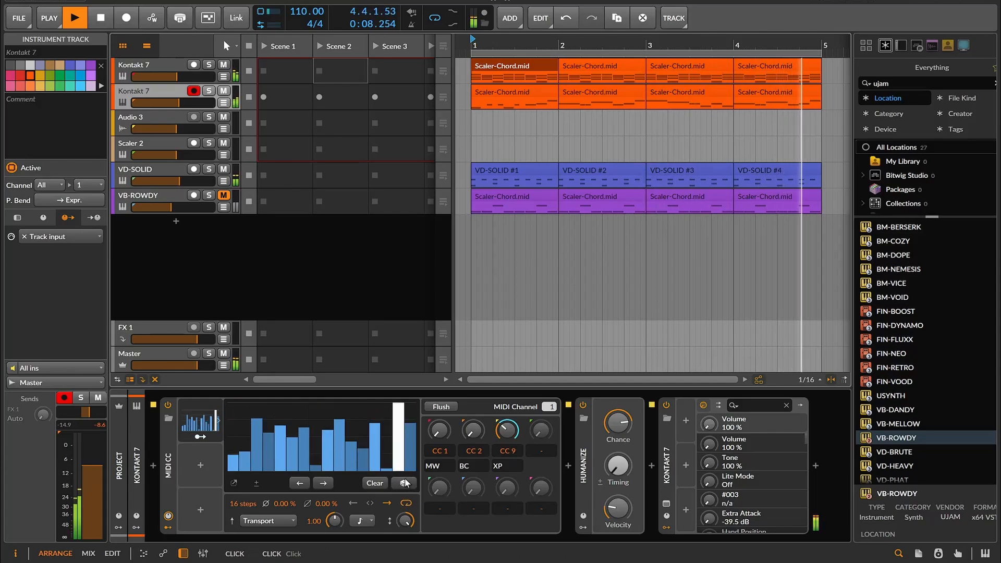
Step: Randomize the Steps modulator pattern on the first Kontakt 7 track during playback and stop the transport
left_click(158, 65)
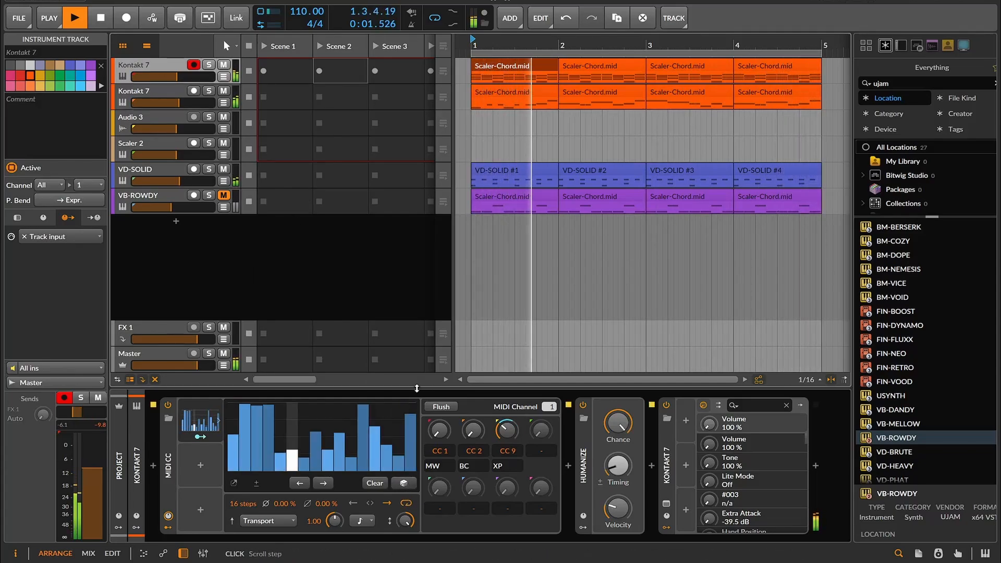
left_click(404, 484)
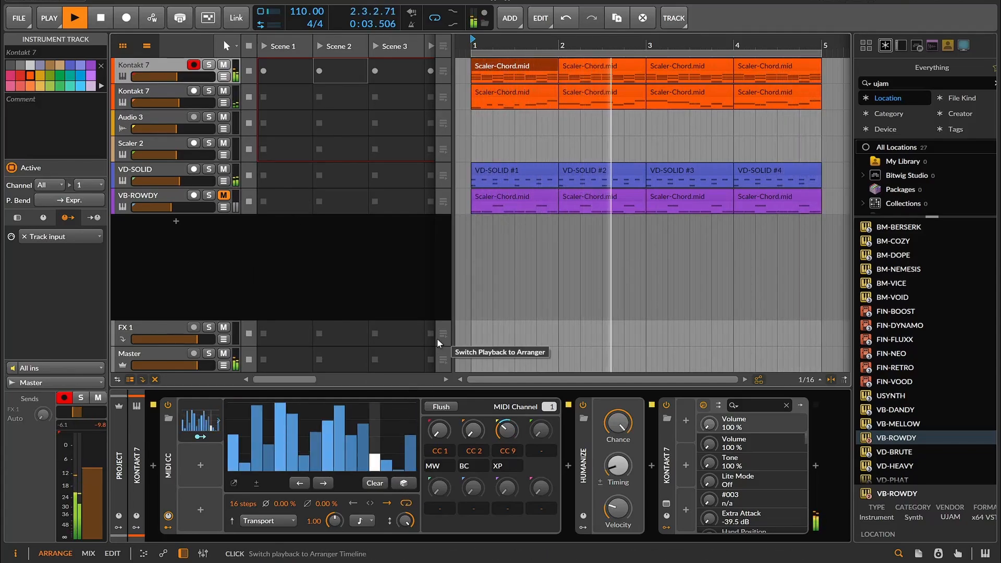
left_click(107, 19)
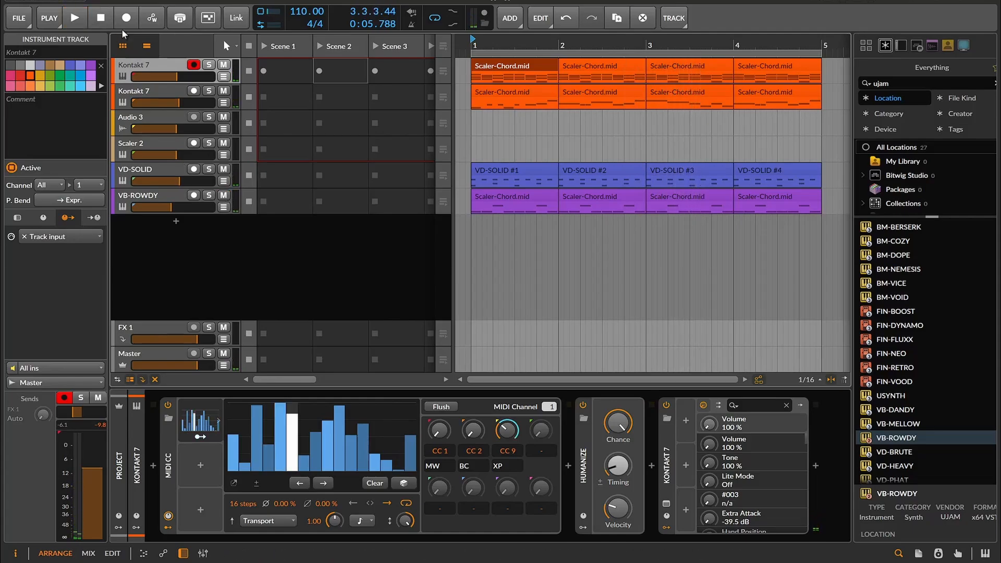
Step: Play the arrangement and balance the guitars, lowering the first Kontakt 7 track to -13.1 dB and raising the second to -5.0 dB
left_click(74, 23)
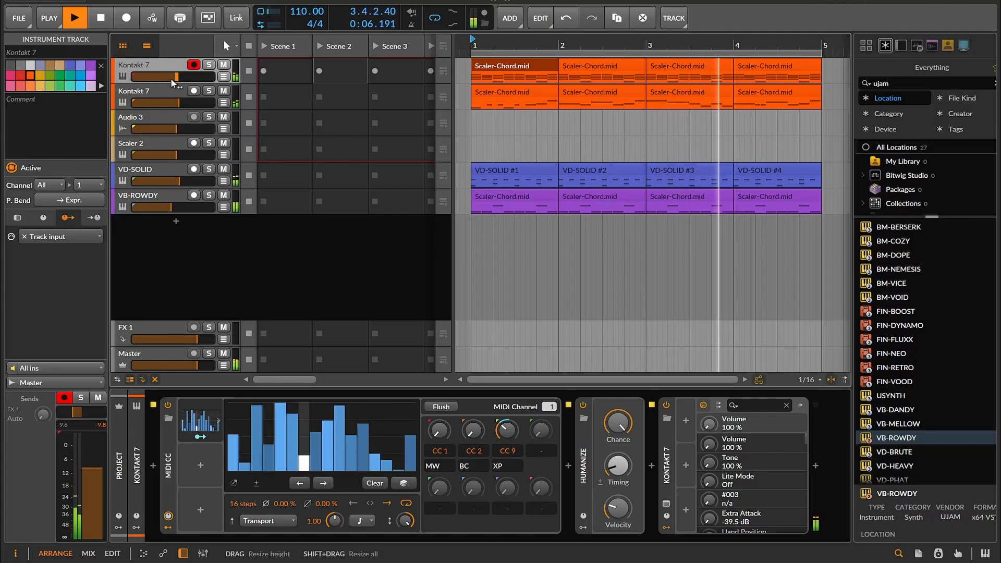
left_click_drag(170, 77, 177, 97)
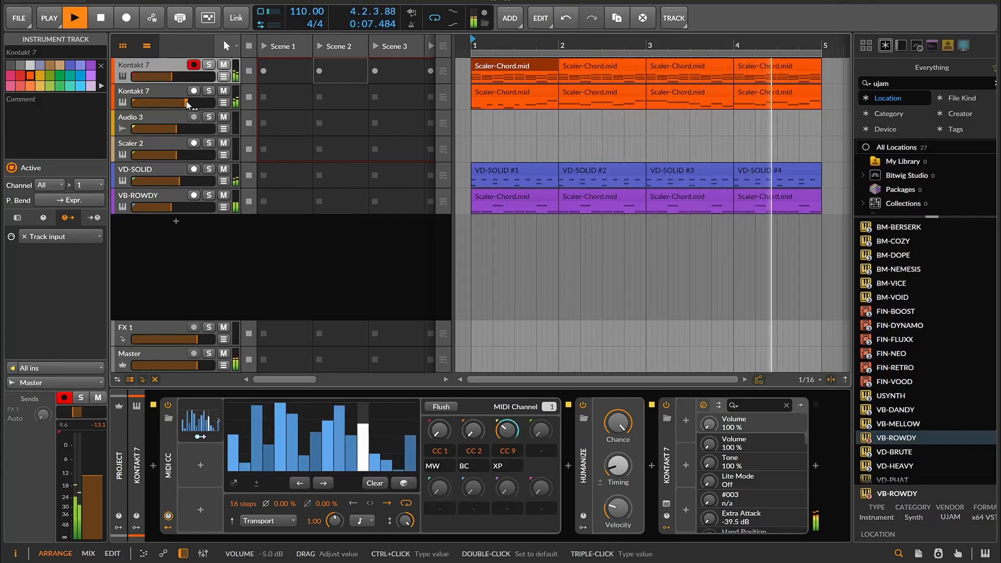
Step: Randomize the second Kontakt 7 track's Steps pattern twice, listen to the arrangement and stop playback
left_click(169, 93)
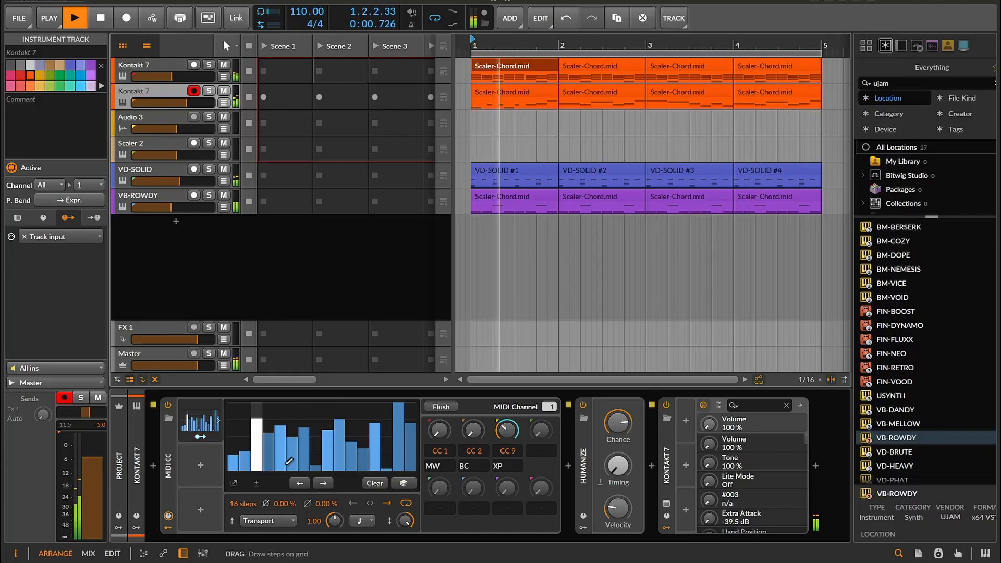
left_click(404, 484)
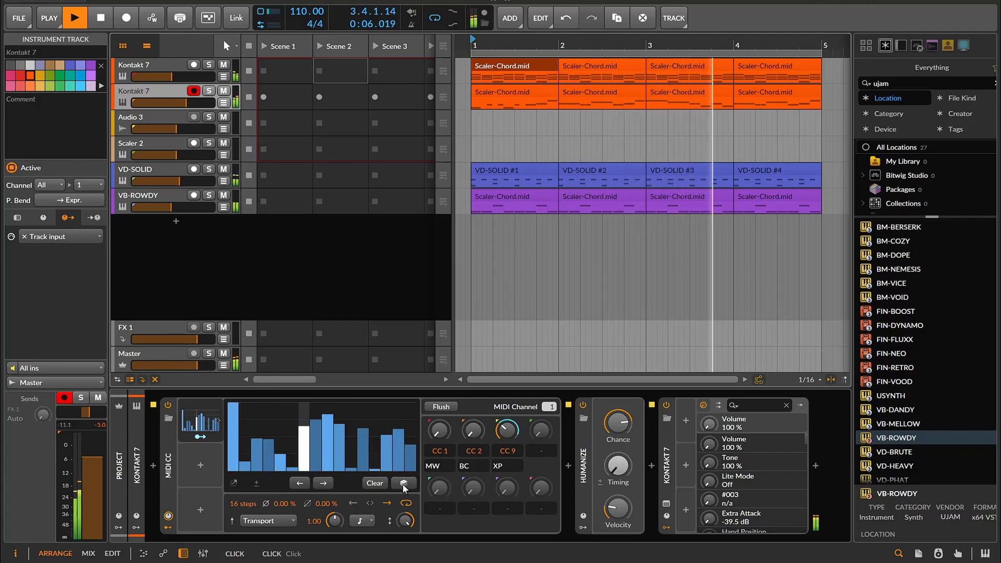
left_click(402, 483)
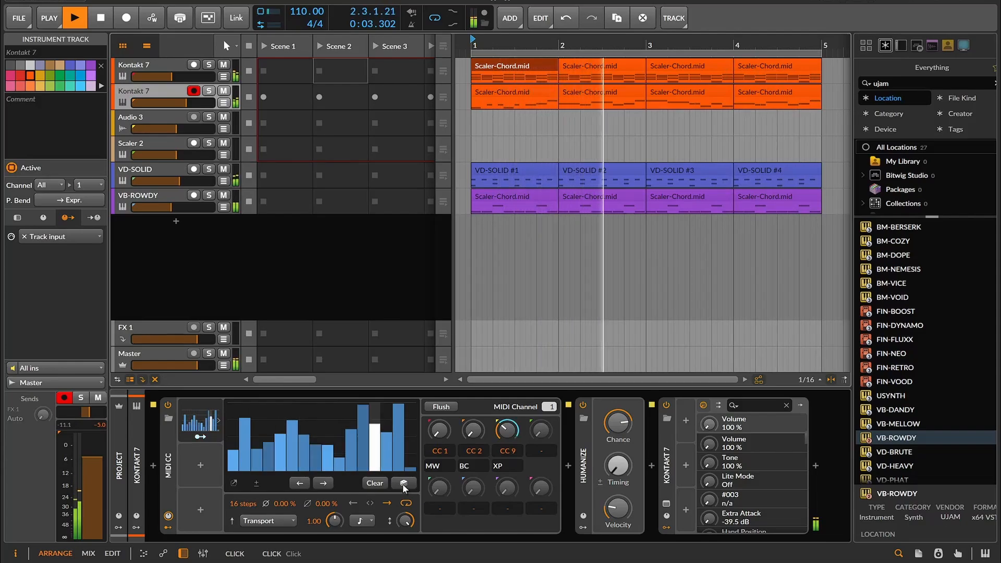
left_click(99, 20)
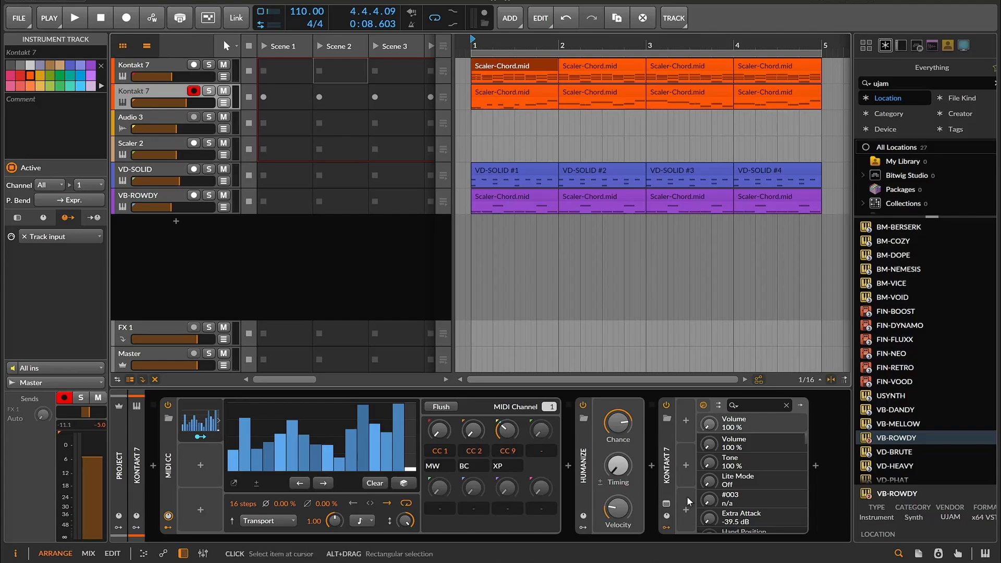
Step: Open the second track's Kontakt 7 instrument without the library browser and compare the CC 9 mappings of the Sustain and Mute articulations
left_click(666, 504)
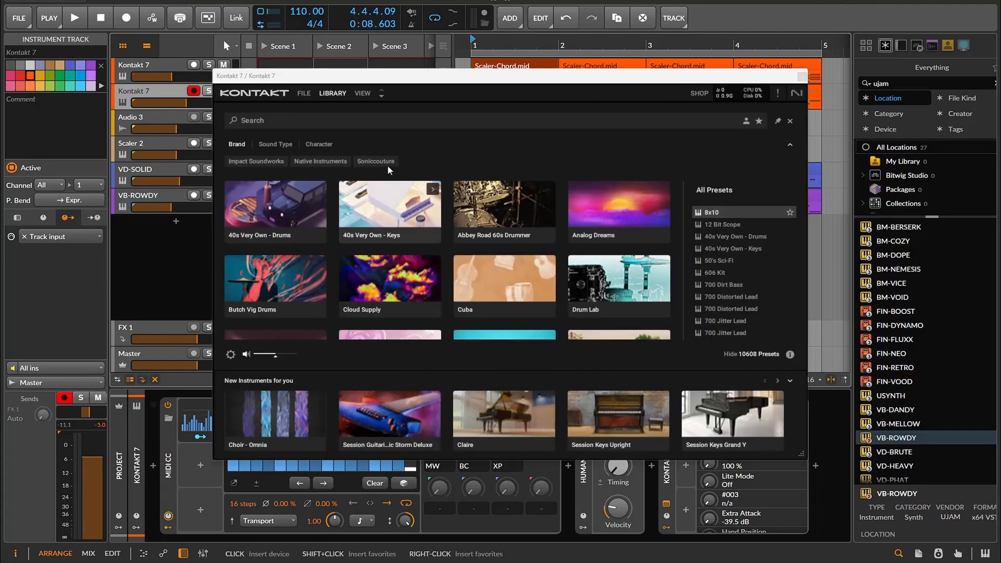
left_click(326, 93)
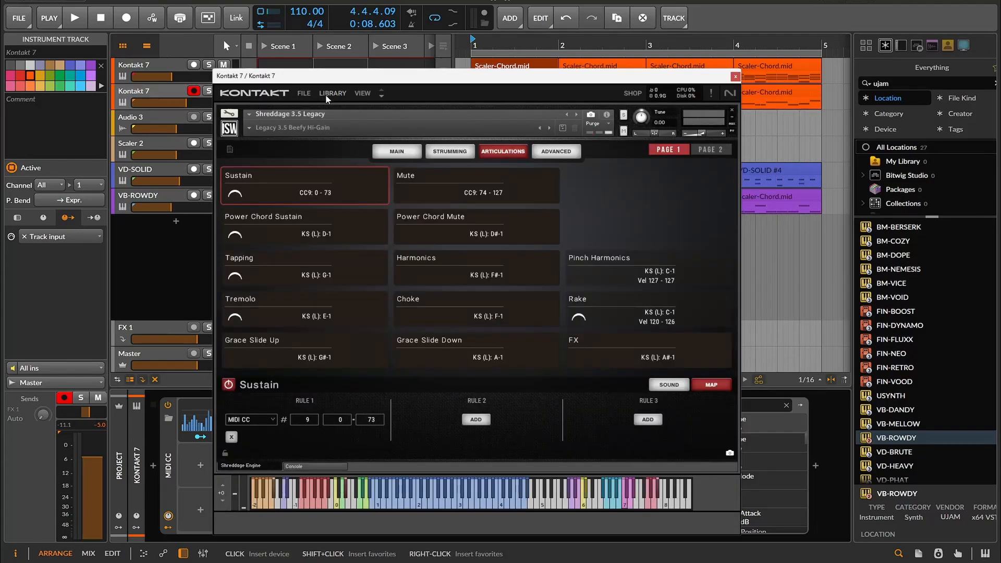
left_click(417, 189)
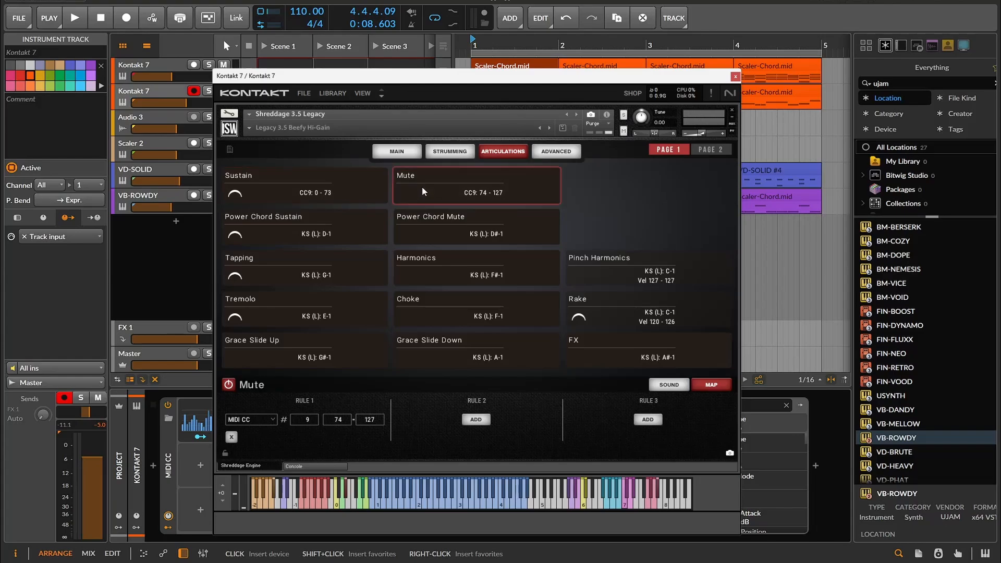
left_click(347, 196)
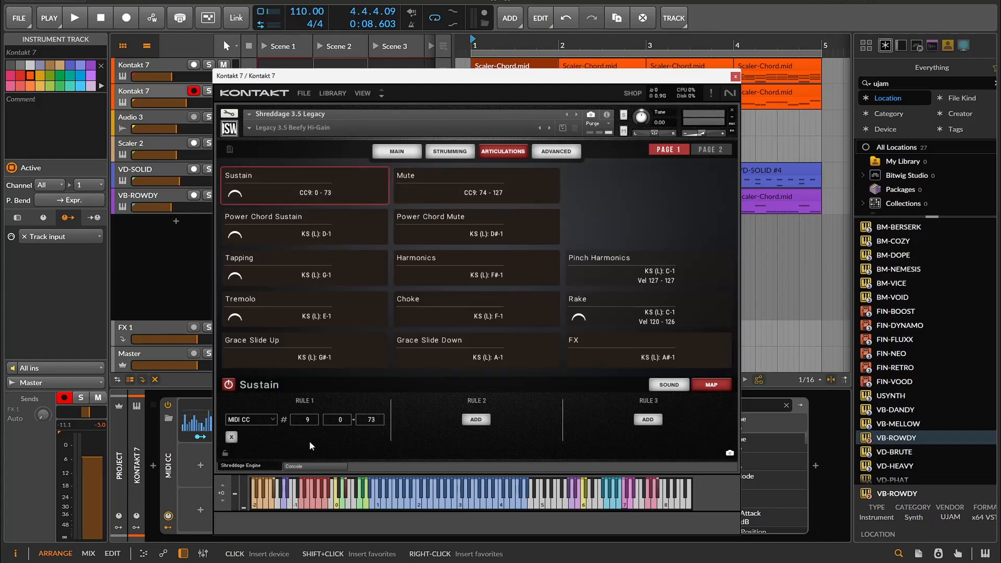
left_click(503, 192)
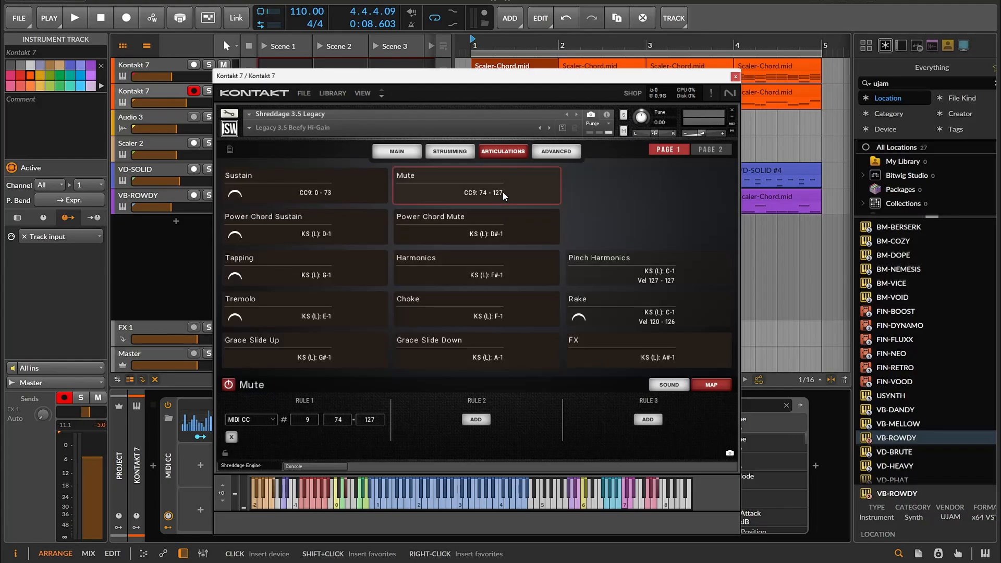
left_click(286, 195)
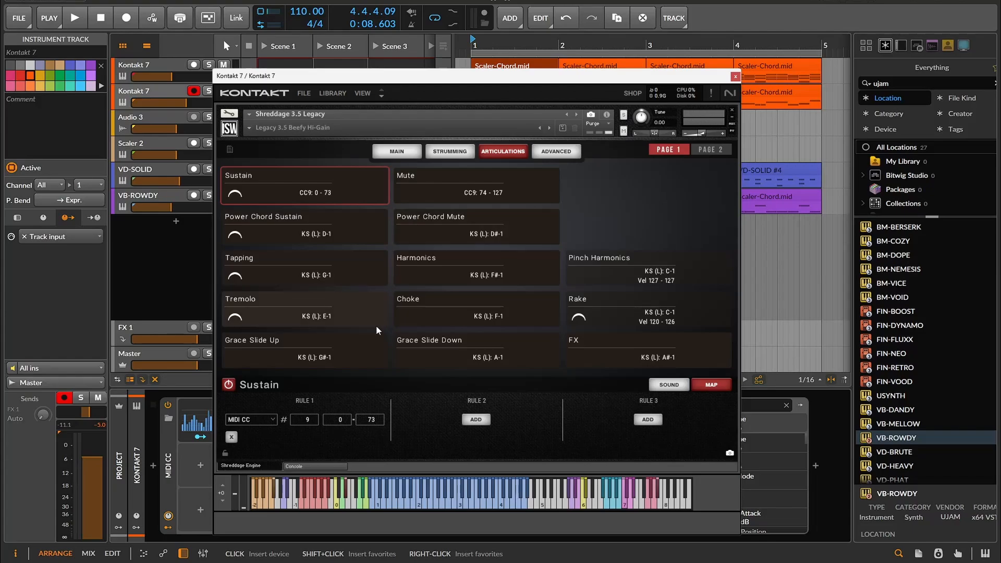
Step: Set the upper CC 9 limit of the Mute articulation to 91
left_click(505, 185)
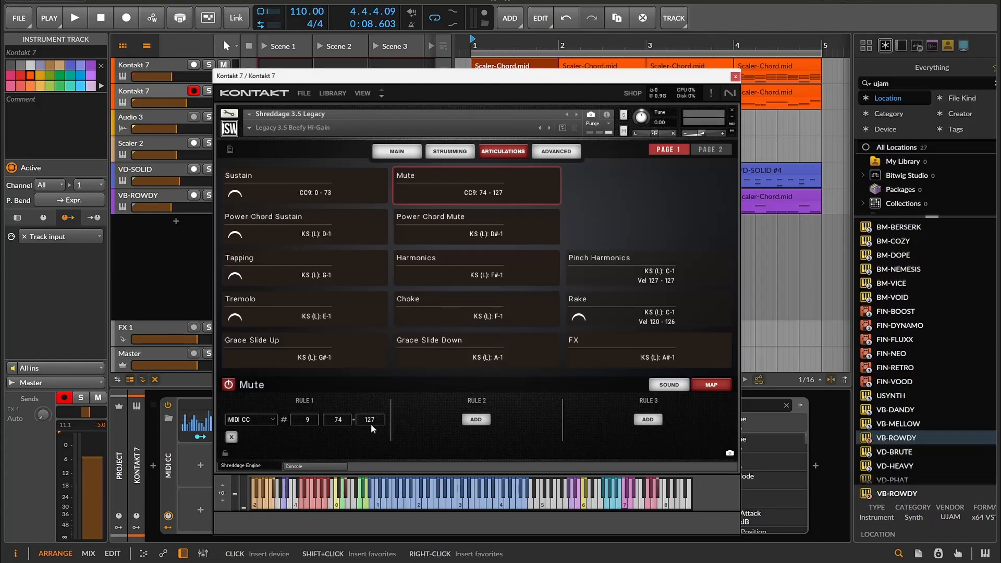
left_click_drag(370, 421, 372, 460)
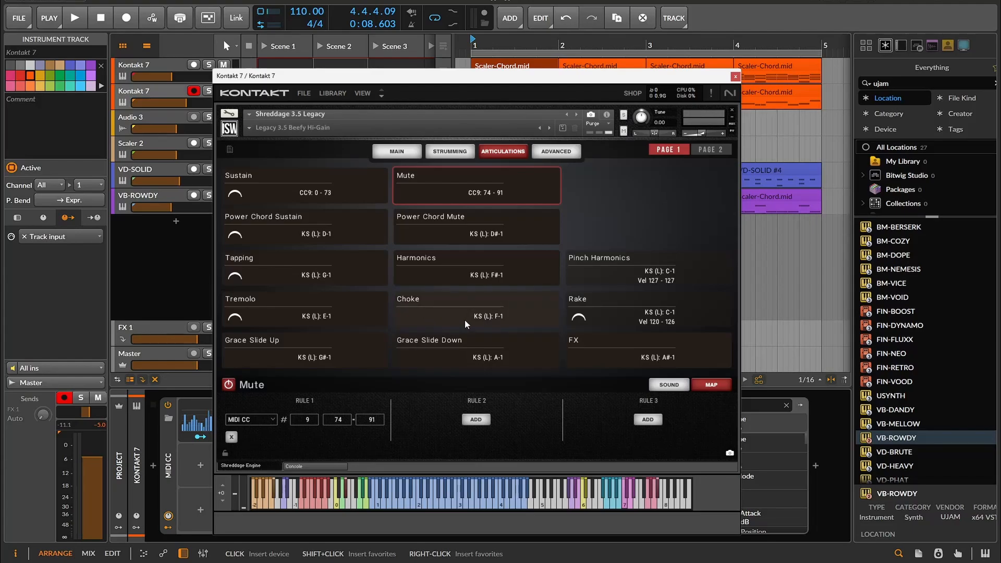
Step: Map the Rake articulation to MIDI CC 9 instead of its keyswitch and remove its velocity rule
left_click(608, 308)
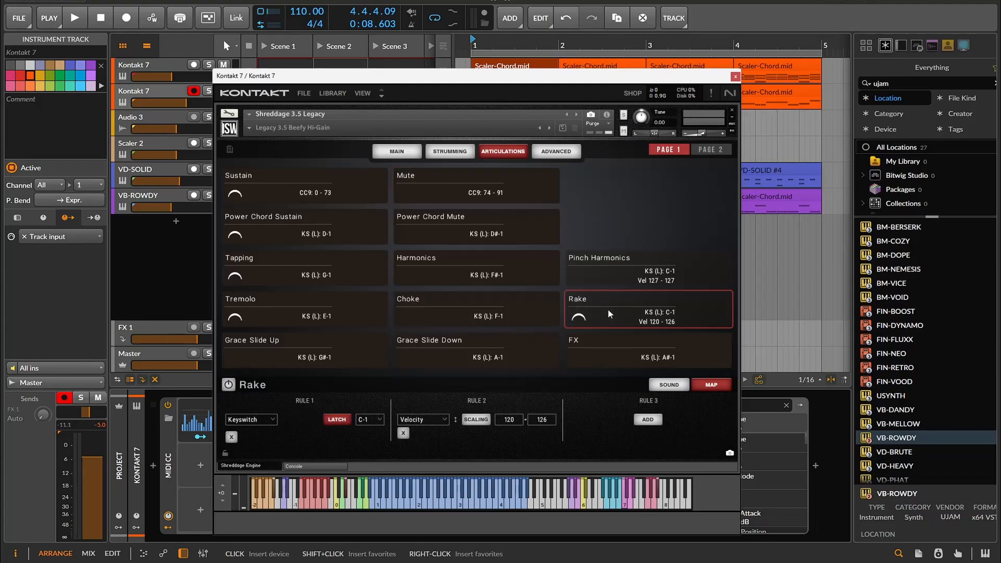
left_click(253, 422)
left_click(252, 453)
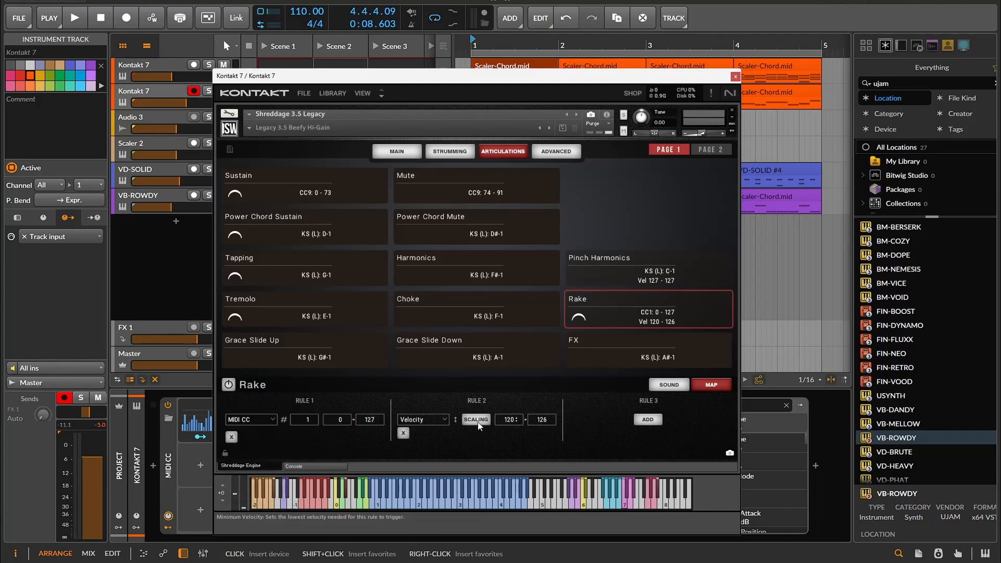
left_click(403, 433)
left_click_drag(302, 424, 308, 398)
scroll(316, 416, "down", 3)
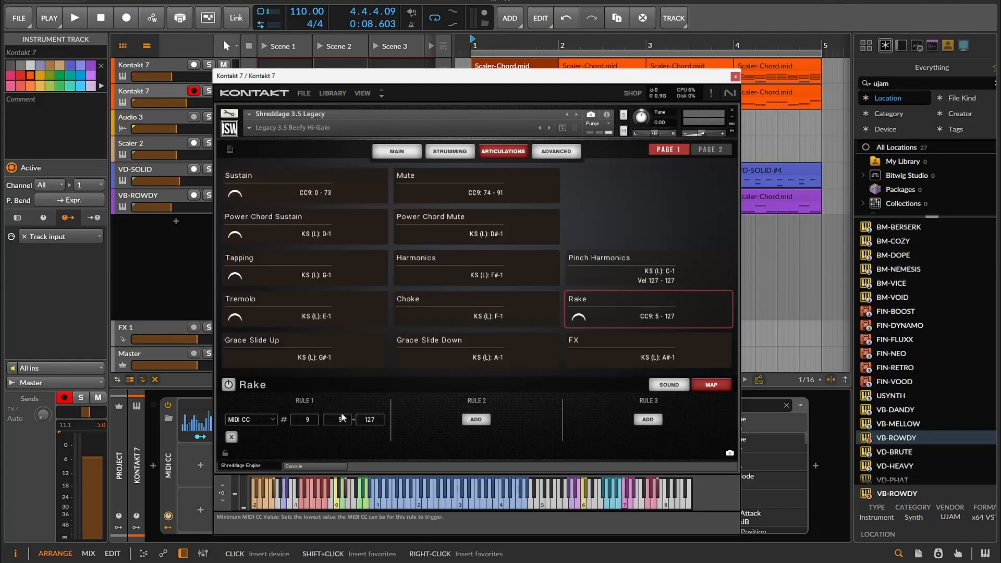
Step: Check the Mute articulation's CC 9 range and set Rake's minimum CC 9 value to 92, directly above it
left_click_drag(340, 420, 347, 346)
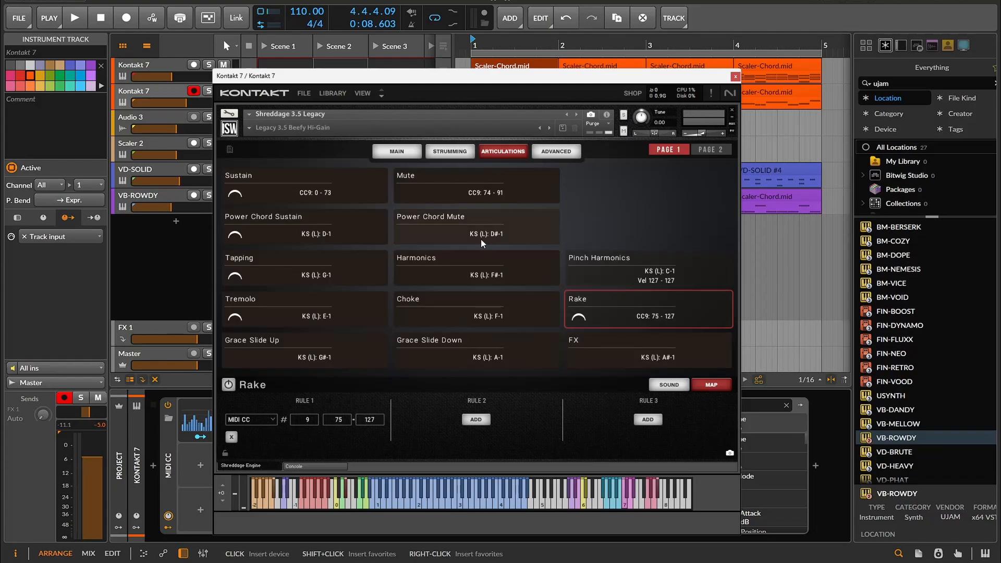
left_click(443, 180)
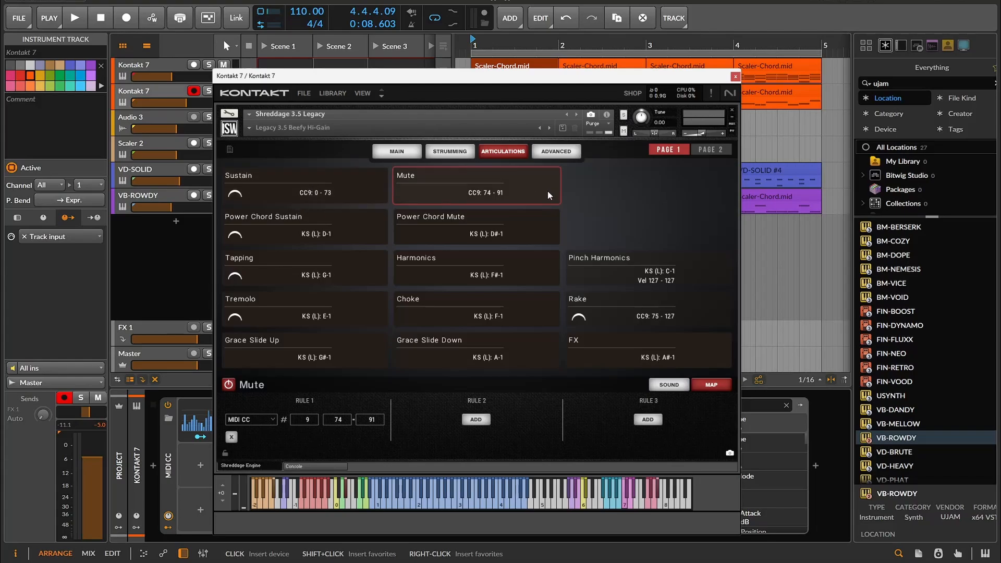
left_click(621, 302)
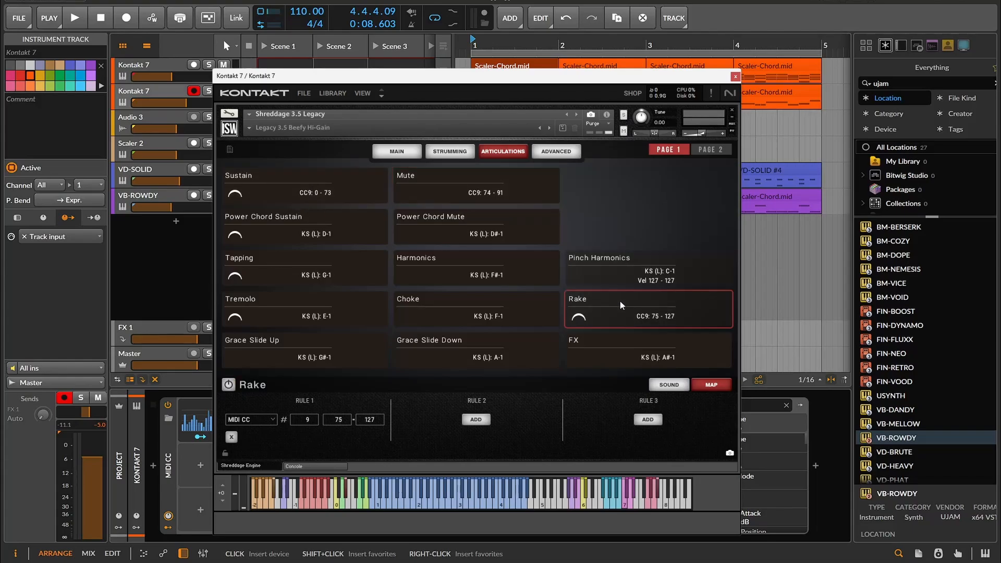
left_click_drag(339, 423, 342, 399)
left_click_drag(339, 420, 338, 427)
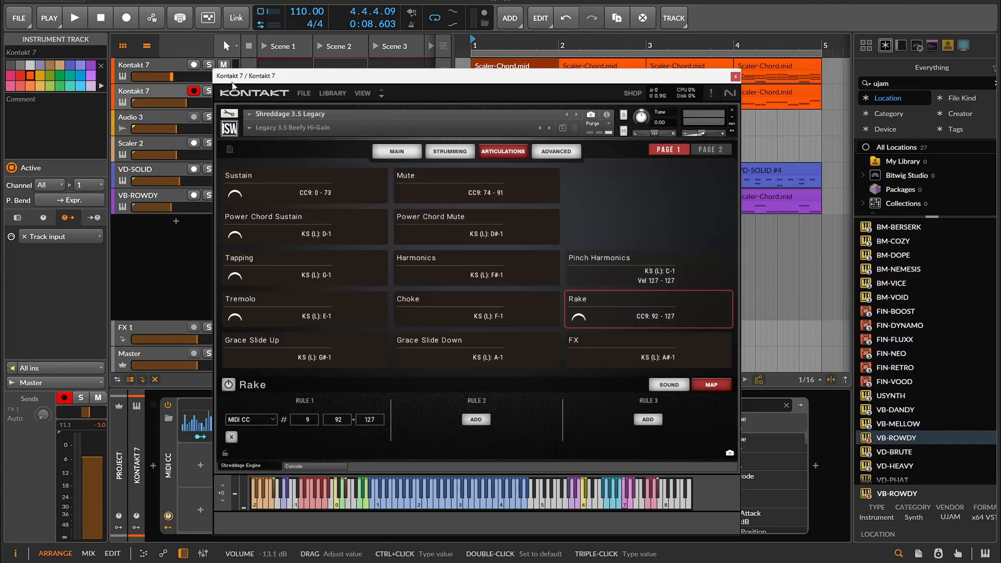
Step: Play the arrangement with the new Rake mapping, move the Kontakt 7 window aside and stop playback
left_click(76, 17)
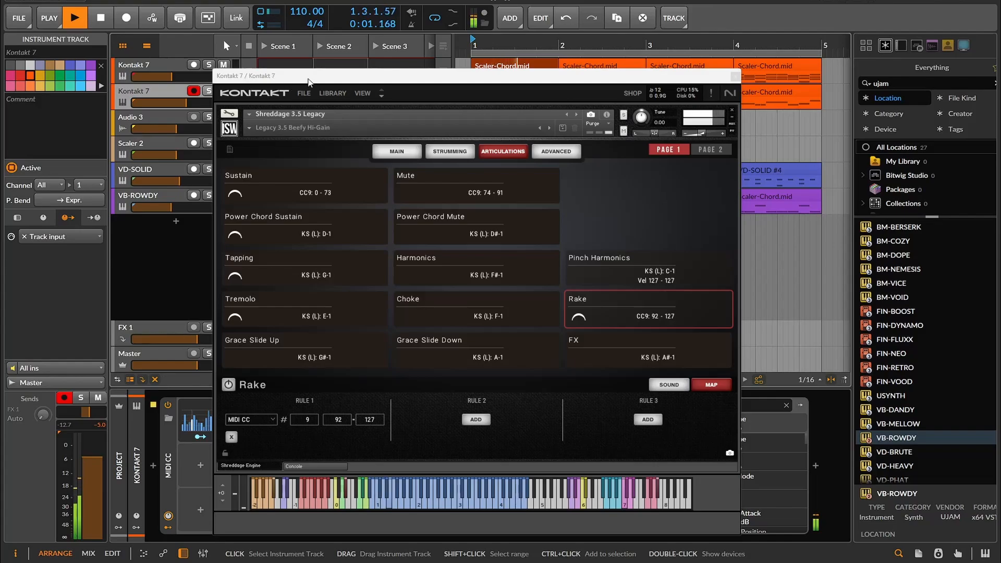
left_click_drag(307, 75, 2, 40)
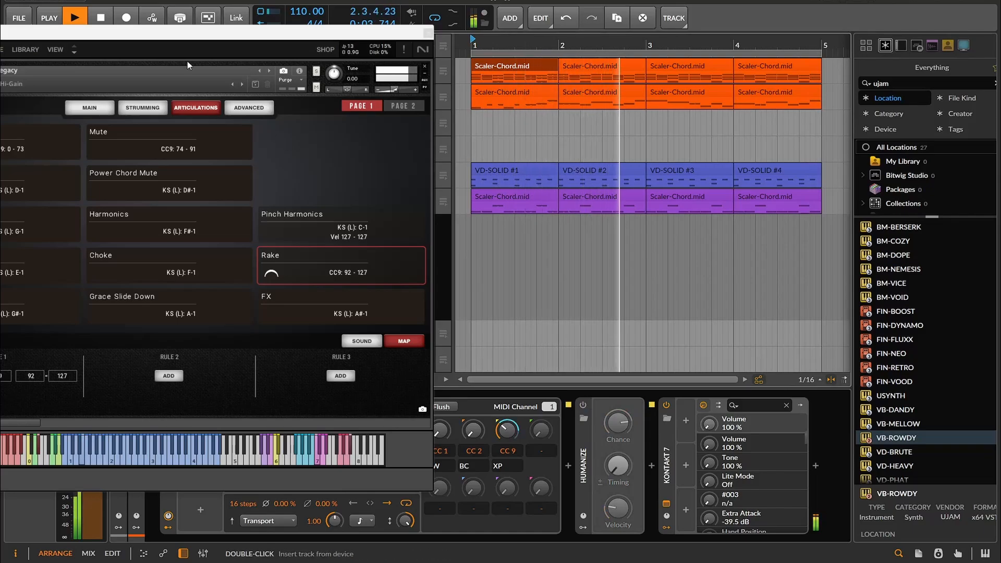
left_click_drag(169, 39, 311, 50)
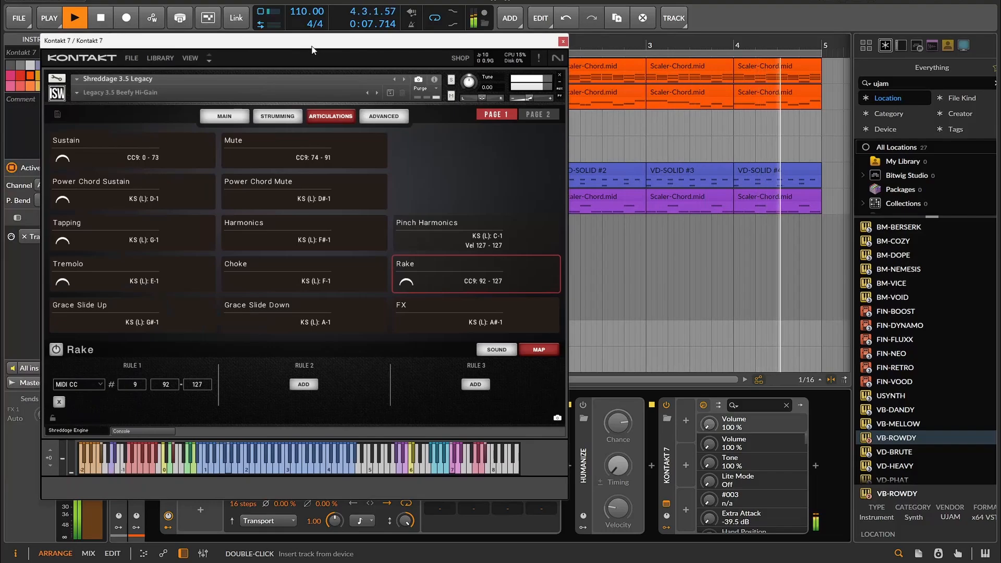
left_click_drag(312, 49, 327, 111)
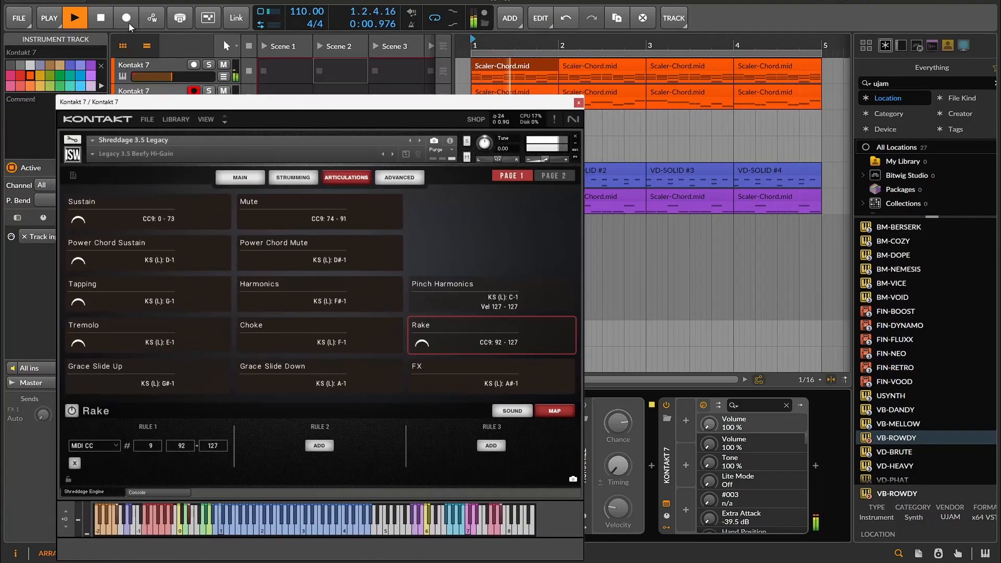
left_click(105, 22)
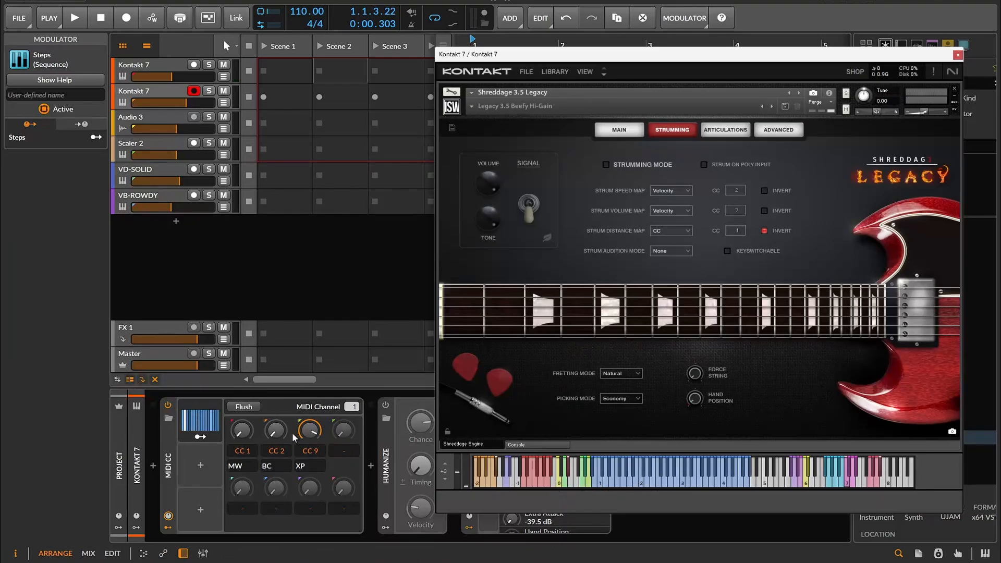
Step: Audition the articulations by playing single notes with the CC 9 knob at 0, at about 80 and at about 116
left_click_drag(311, 440, 311, 443)
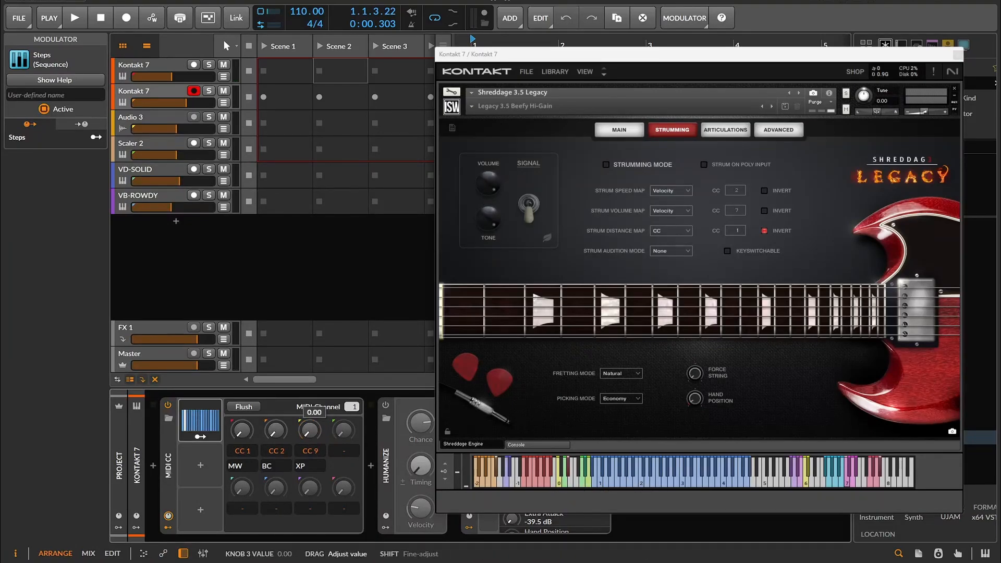
left_click(627, 480)
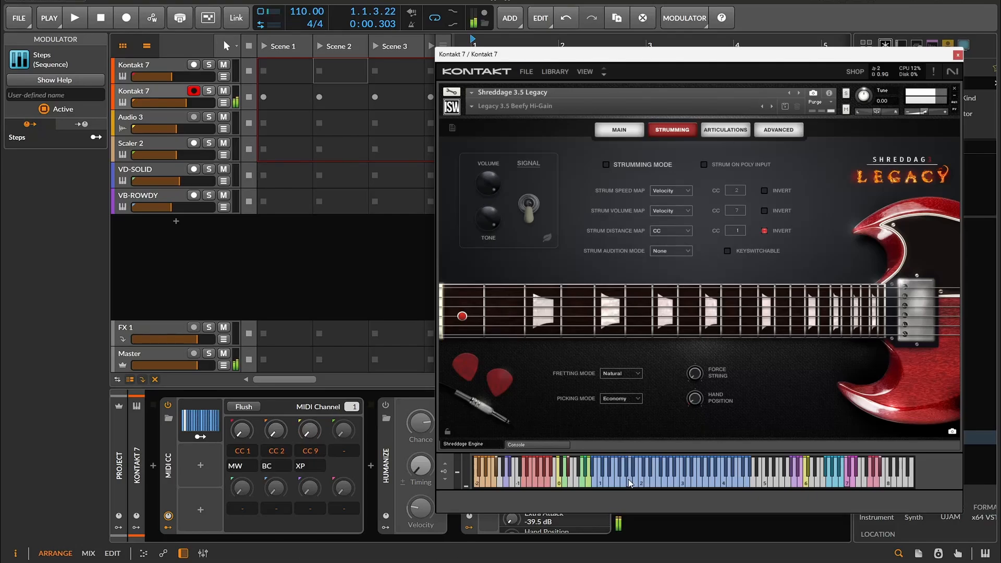
left_click_drag(309, 430, 309, 431)
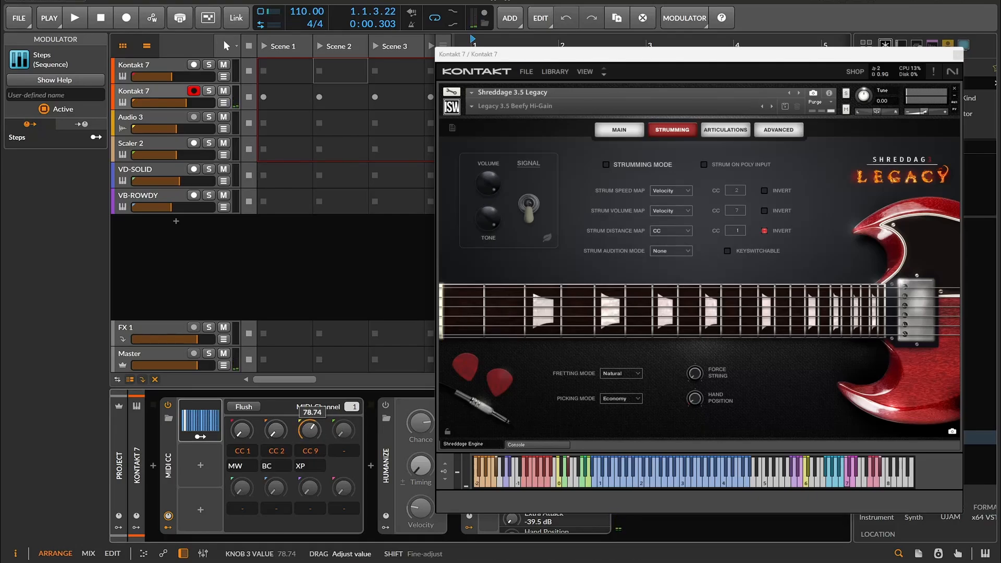
left_click(635, 482)
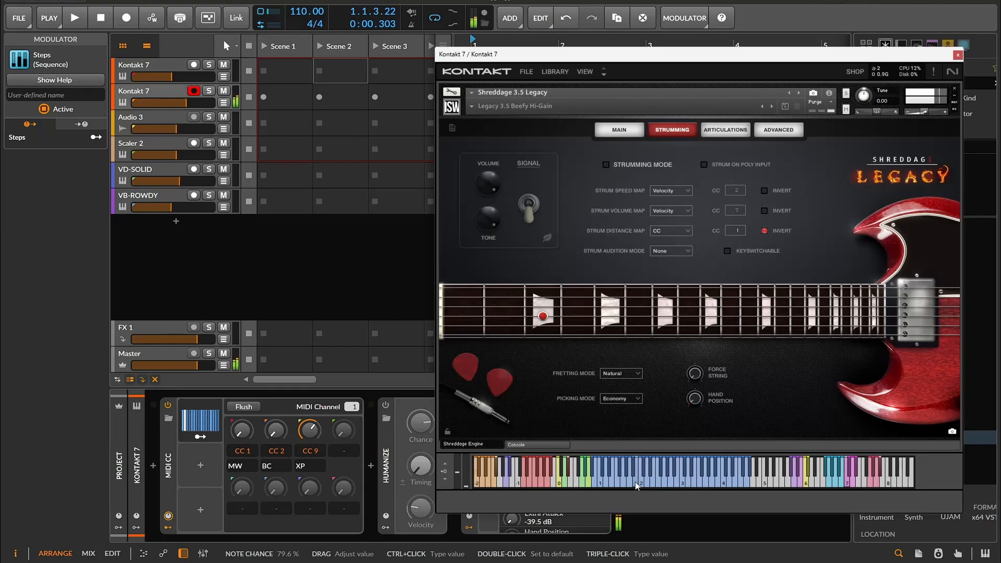
left_click(311, 453)
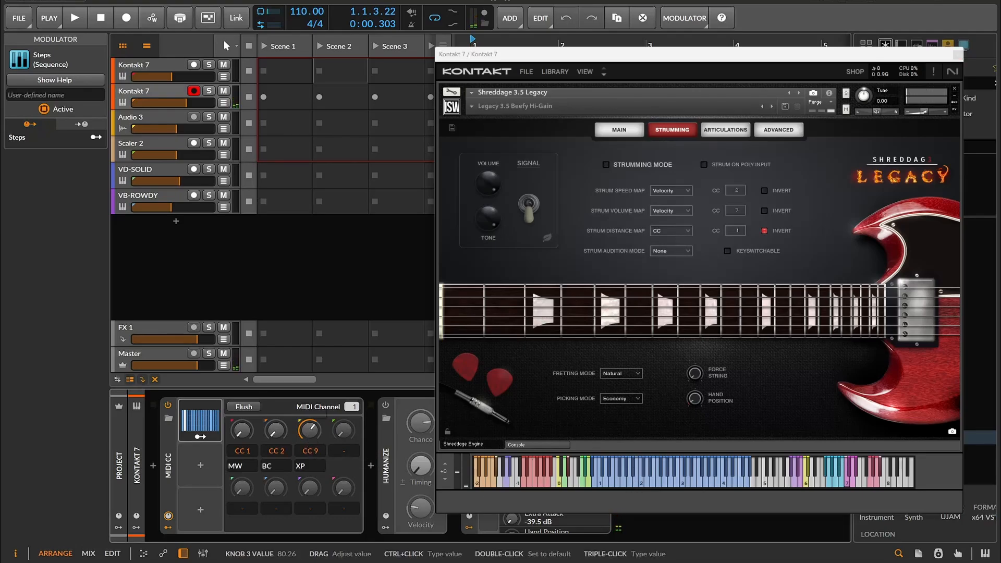
left_click(639, 481)
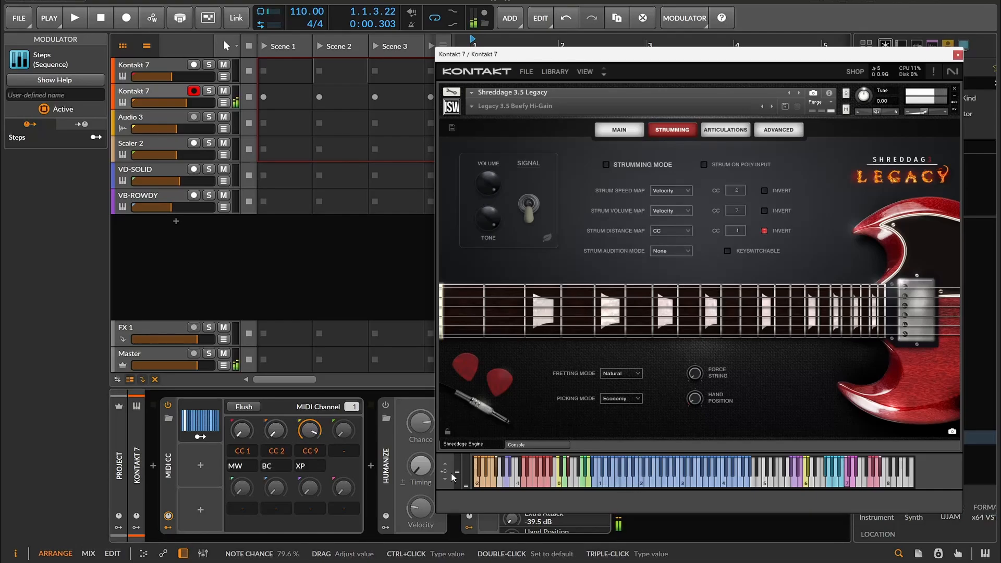
Step: Assign the Steps modulator to the CC 9 knob with a modulation amount of -112
left_click(305, 449)
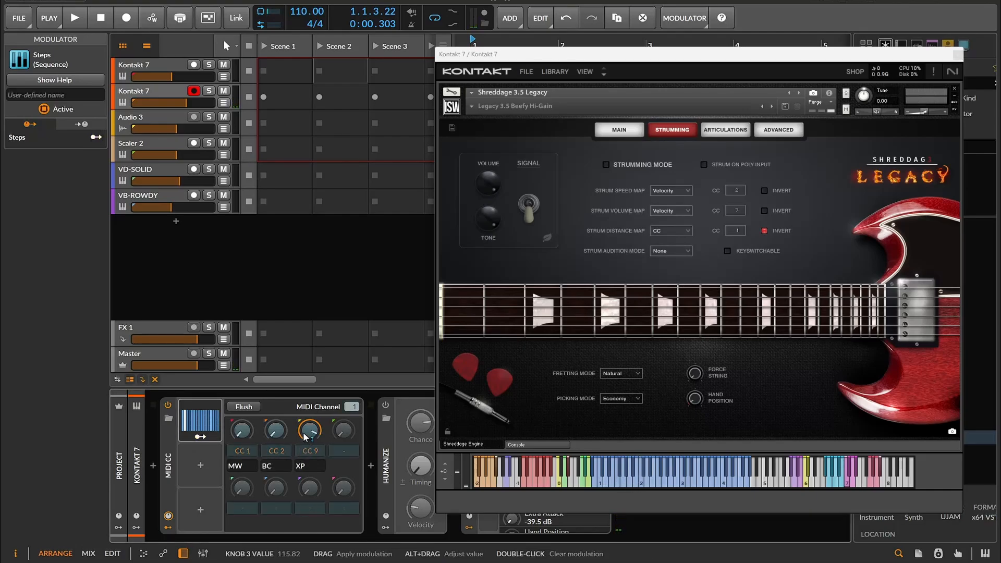
left_click_drag(306, 434, 306, 434)
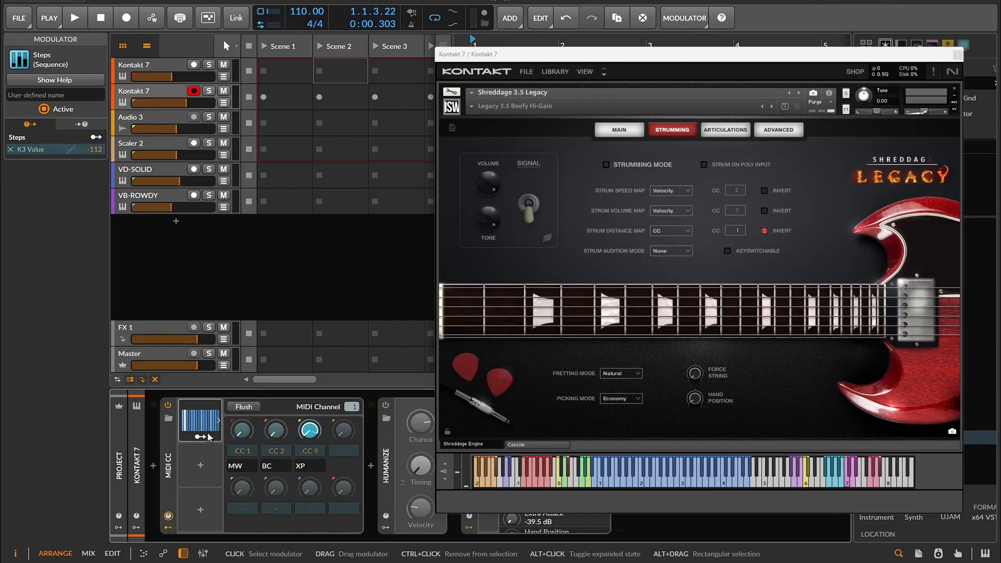
left_click(96, 137)
Step: Play the arrangement and randomize the 16-step pattern of the Steps modulator
left_click(73, 21)
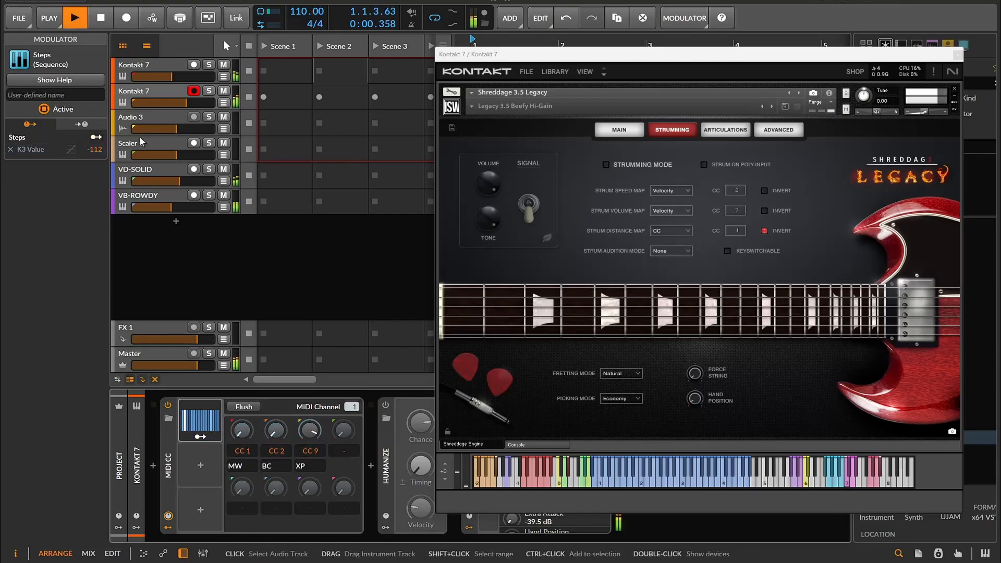
left_click(206, 422)
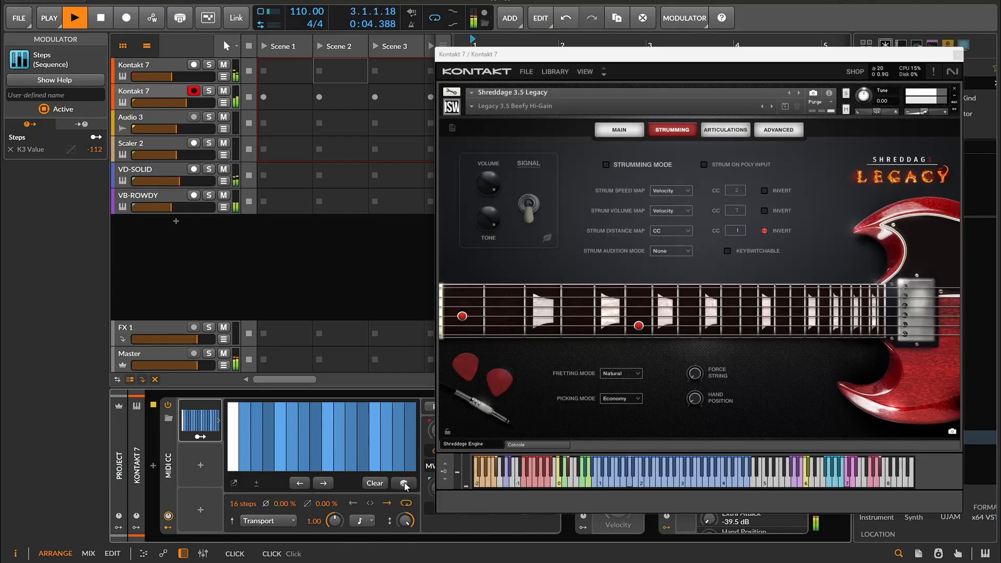
left_click(404, 484)
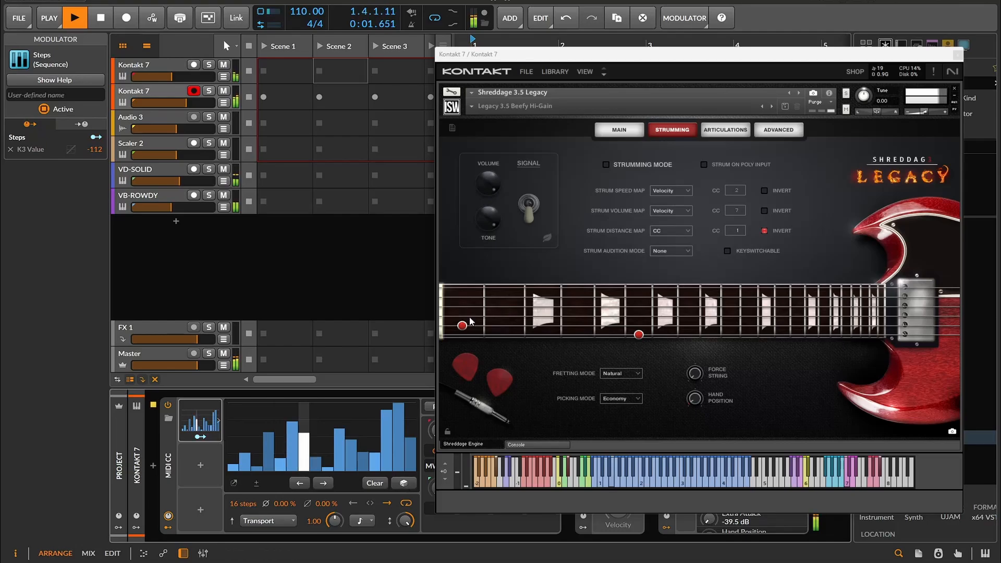
Step: Stop playback, show the instrument's Main page and close the Kontakt 7 window
left_click_drag(581, 59, 339, 44)
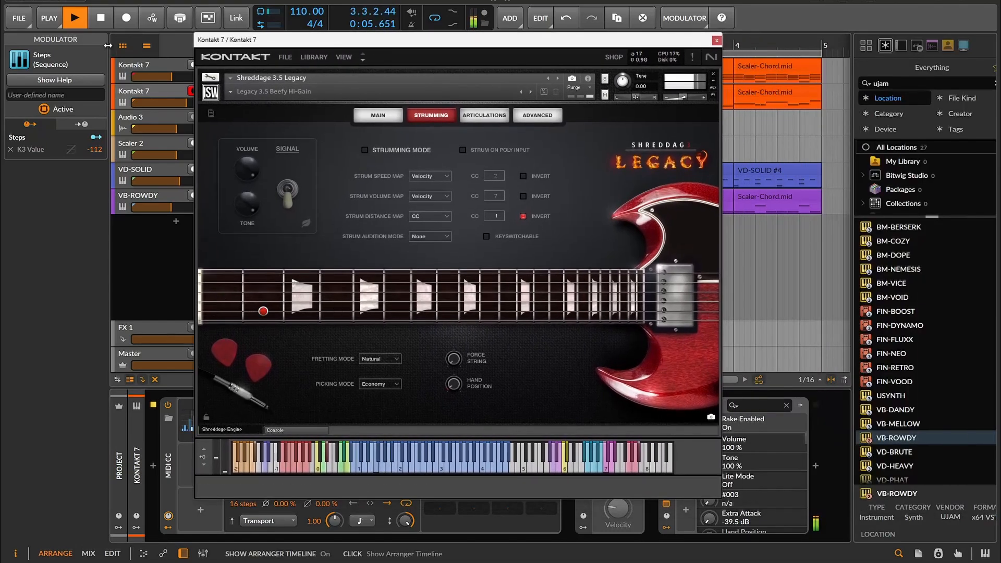
key("space")
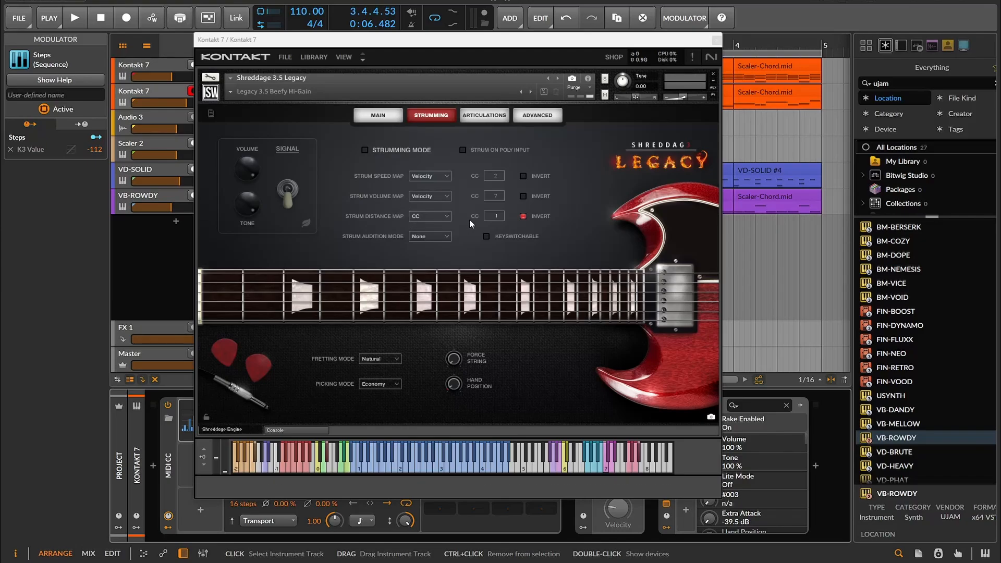
left_click(395, 114)
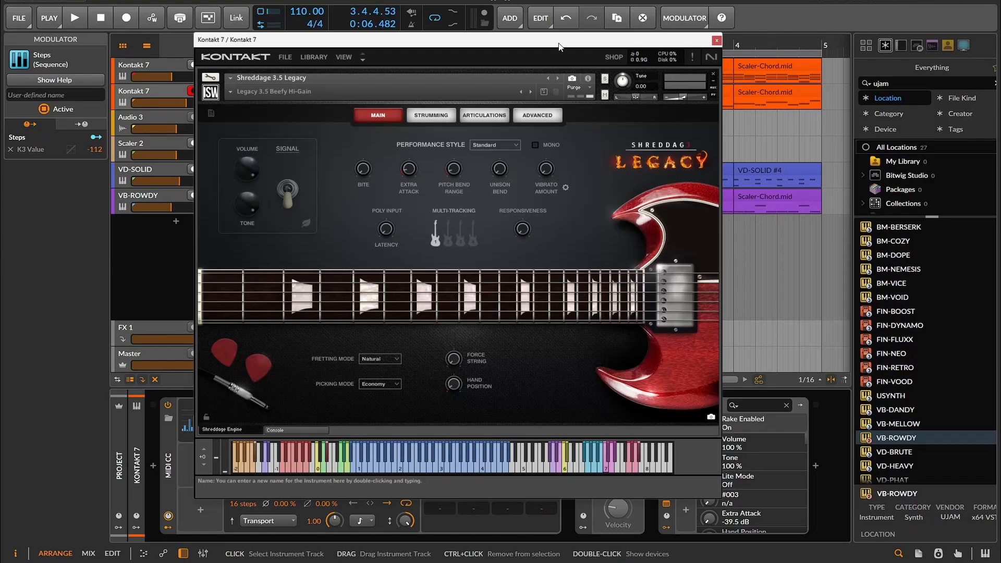
left_click(716, 42)
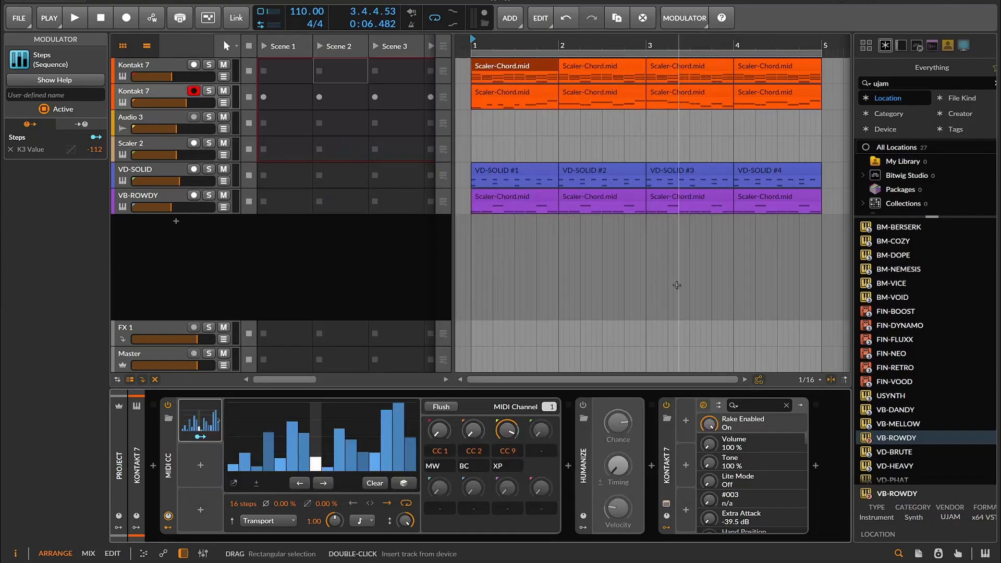